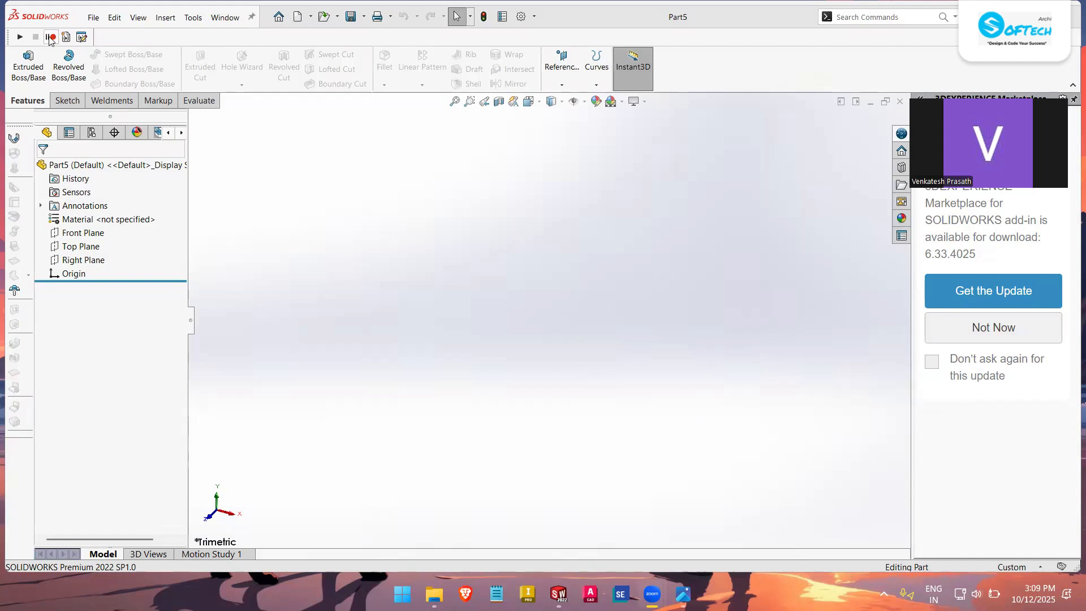
# On the Front Plane, sketch infinite-length vertical and horizontal construction lines through the origin.
pyautogui.click(68, 100)
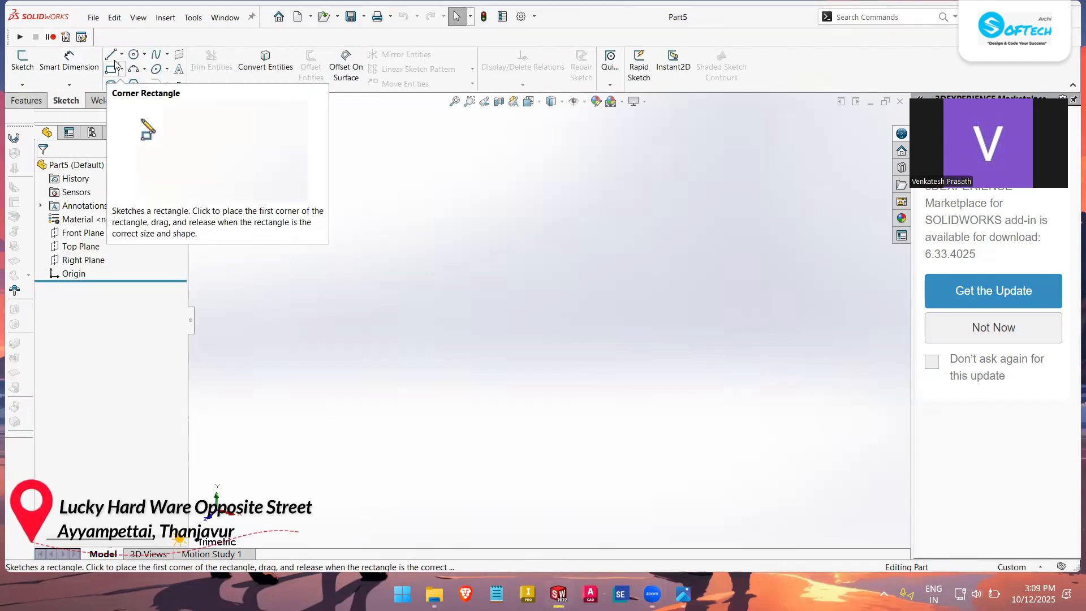
pyautogui.click(122, 56)
pyautogui.click(130, 69)
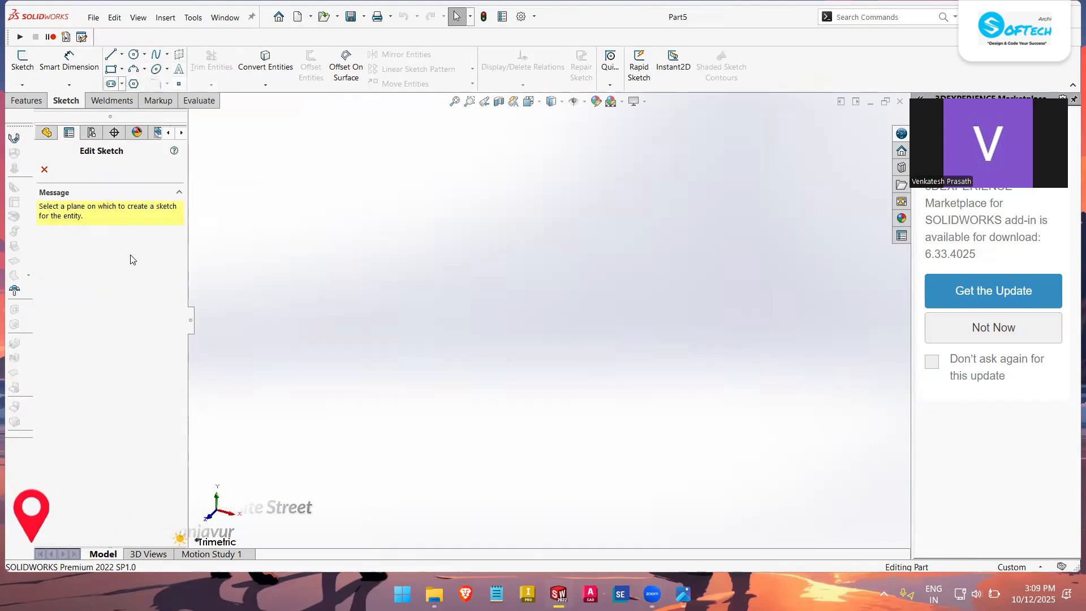
pyautogui.click(370, 205)
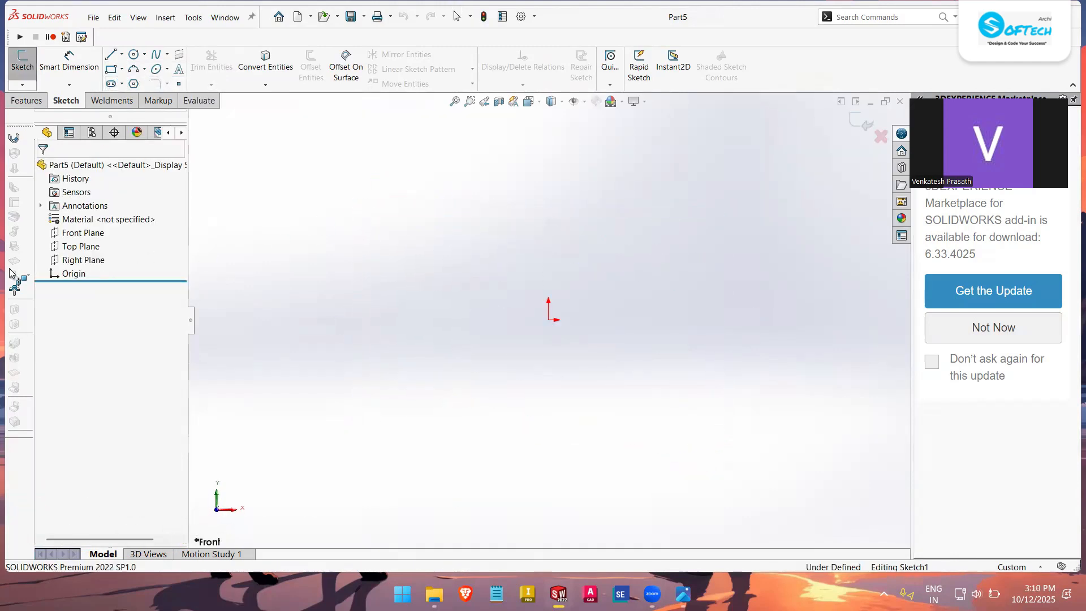
pyautogui.click(63, 336)
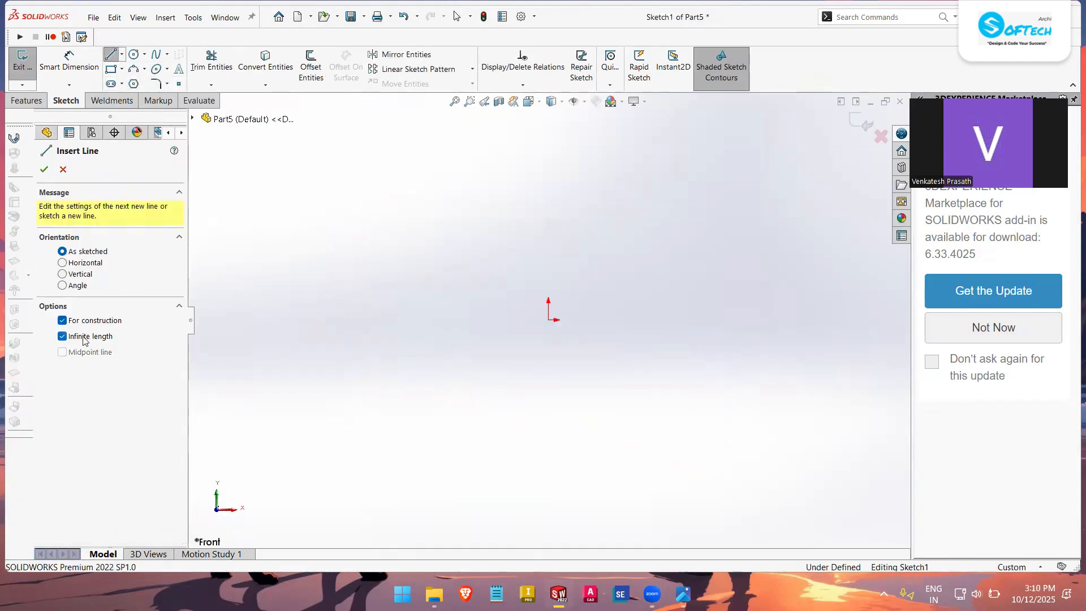
pyautogui.click(549, 319)
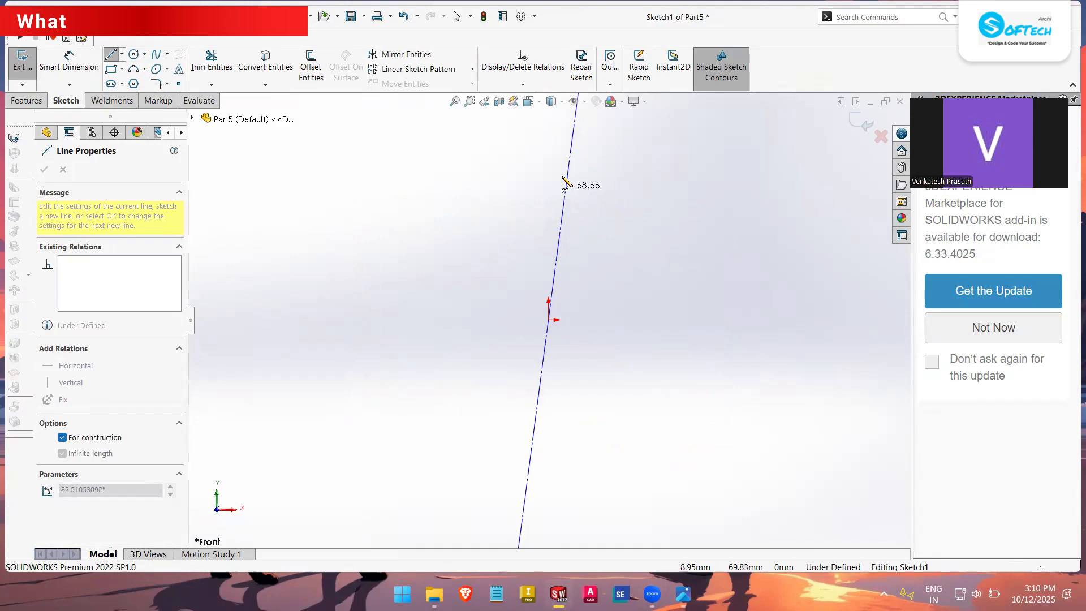
pyautogui.click(552, 153)
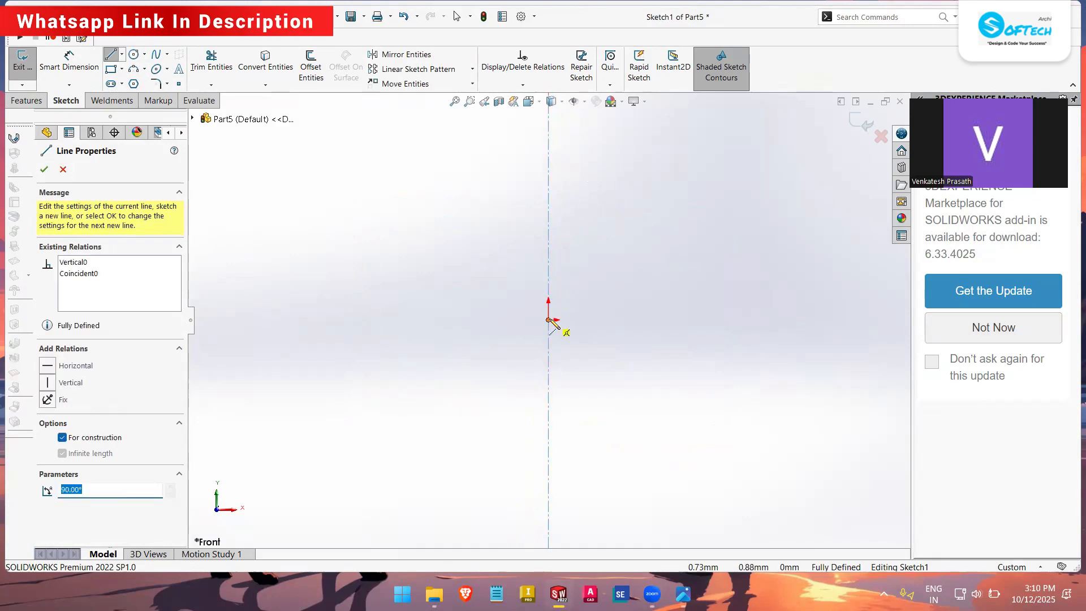
pyautogui.click(548, 320)
pyautogui.click(709, 319)
# Sketch a corner rectangle about 143 by 87 mm enclosing the origin.
pyautogui.moveTo(696, 245); pyautogui.dragTo(715, 259, button='right')
pyautogui.click(466, 235)
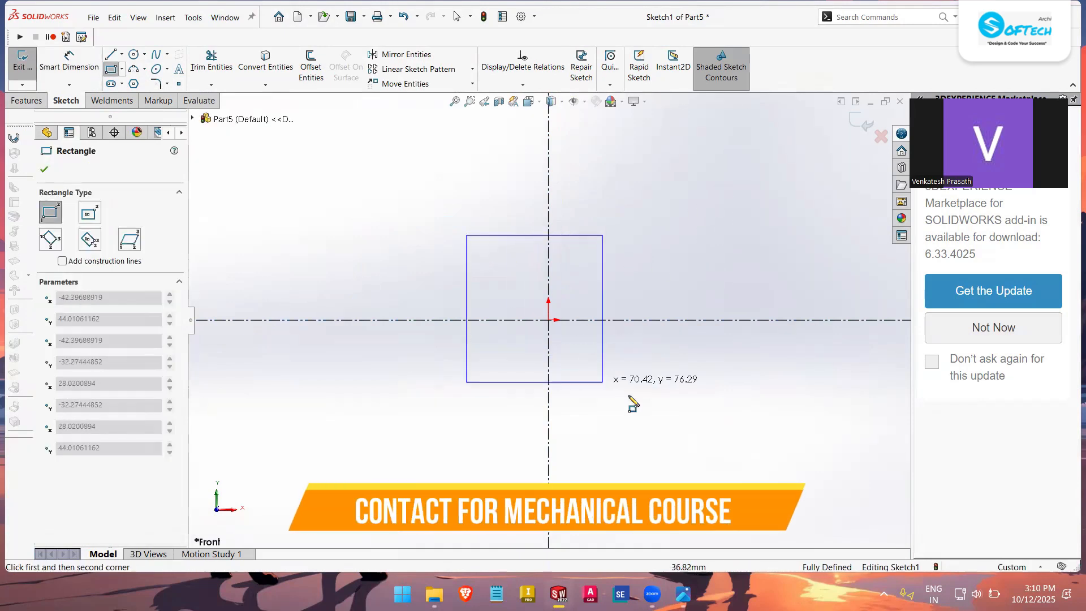
pyautogui.click(743, 397)
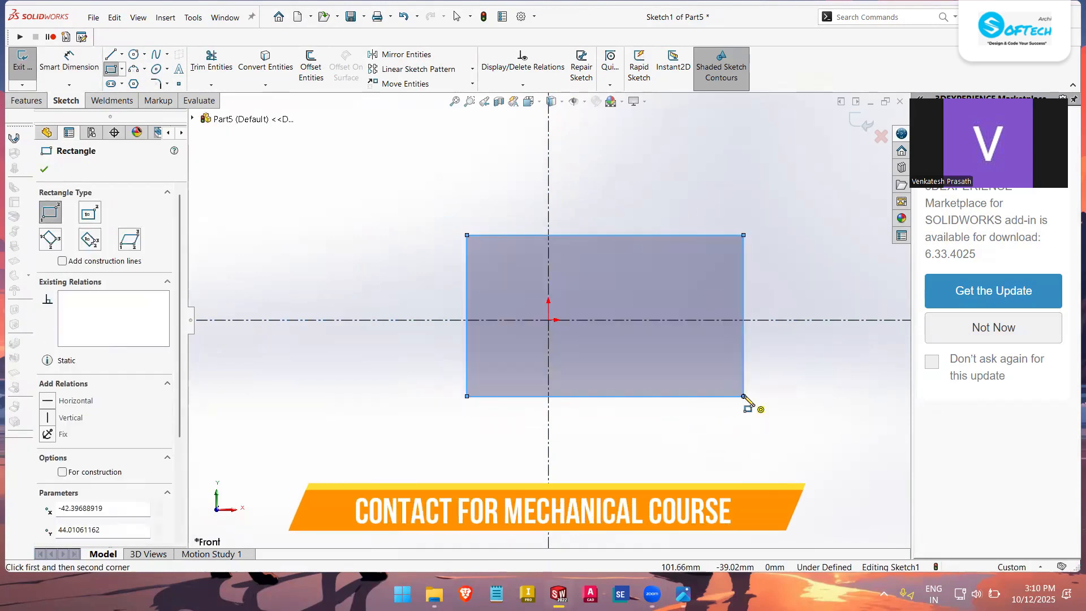
# Dimension the rectangle's bottom edge to 150 mm.
pyautogui.moveTo(684, 369); pyautogui.dragTo(681, 331, button='right')
pyautogui.click(607, 396)
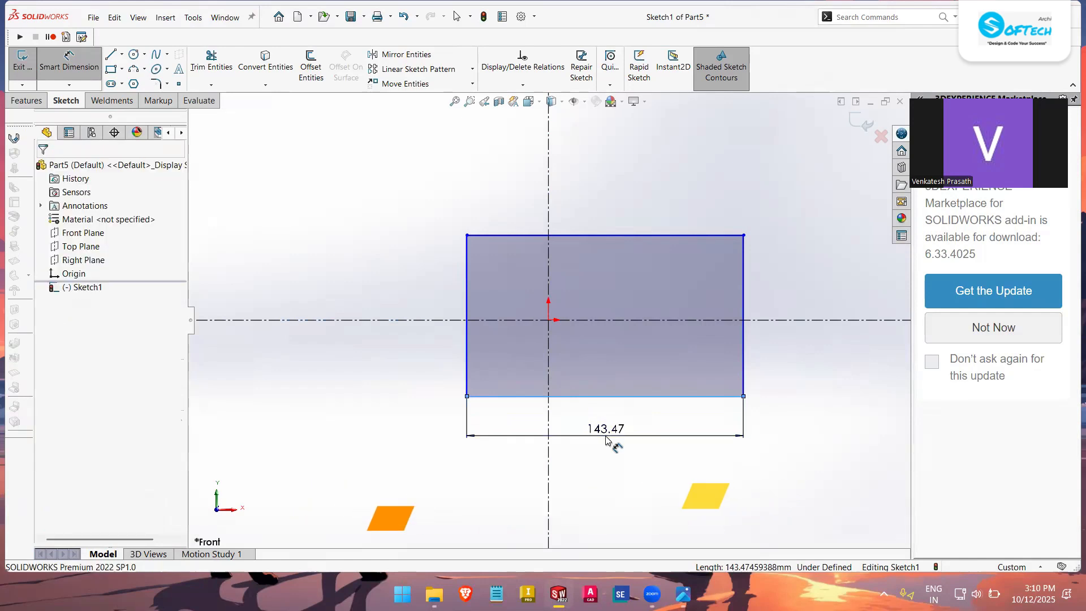
pyautogui.click(610, 438)
pyautogui.write('15')
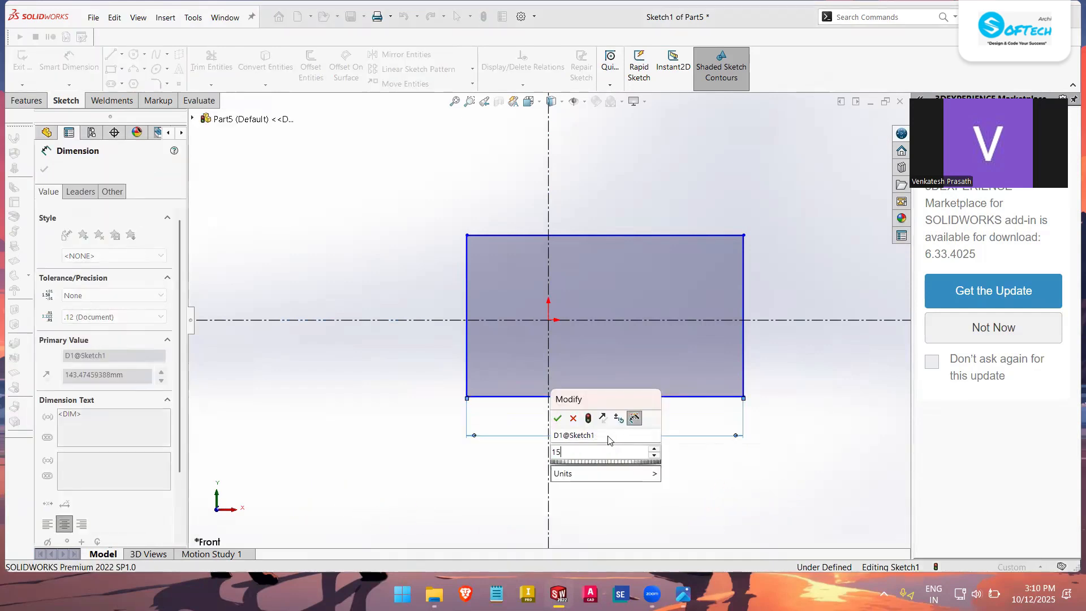
pyautogui.write('0')
pyautogui.press('Return')
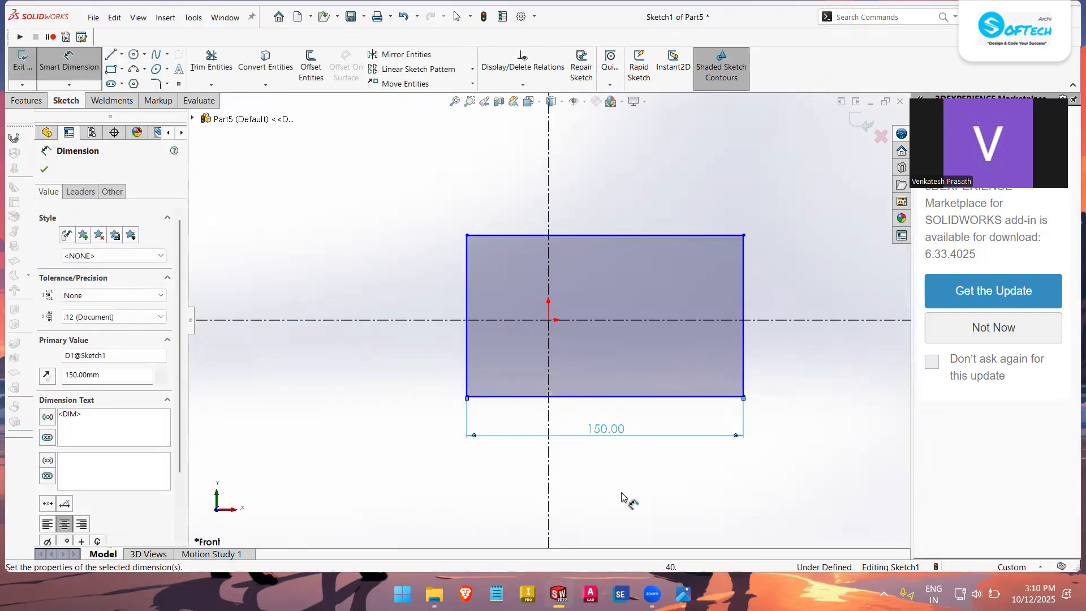
pyautogui.press('Escape')
pyautogui.click(743, 333)
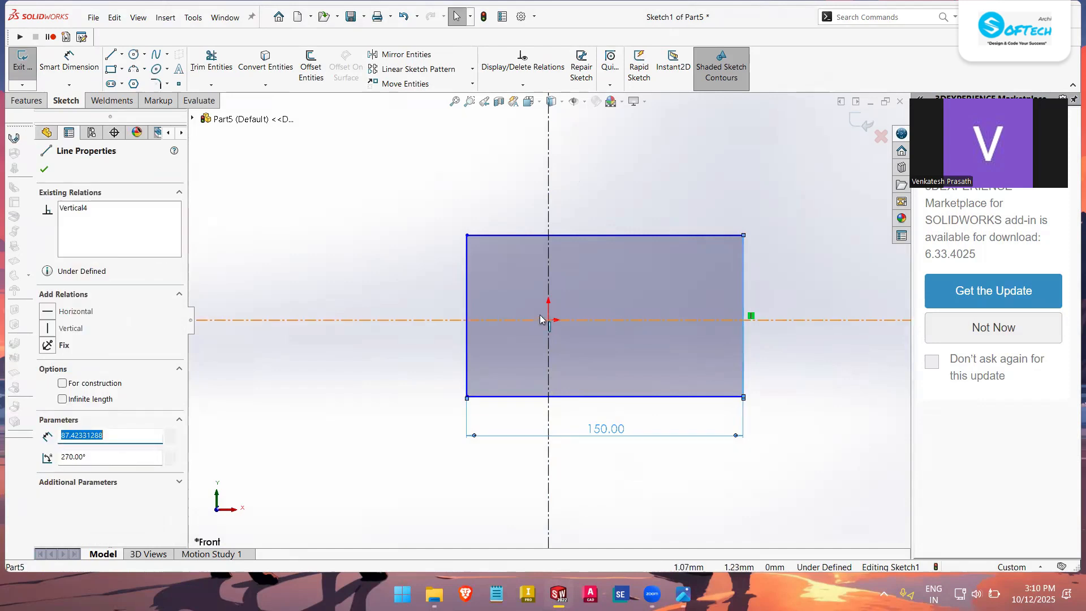
pyautogui.keyDown('ctrl'); pyautogui.click(467, 268); pyautogui.keyUp('ctrl')
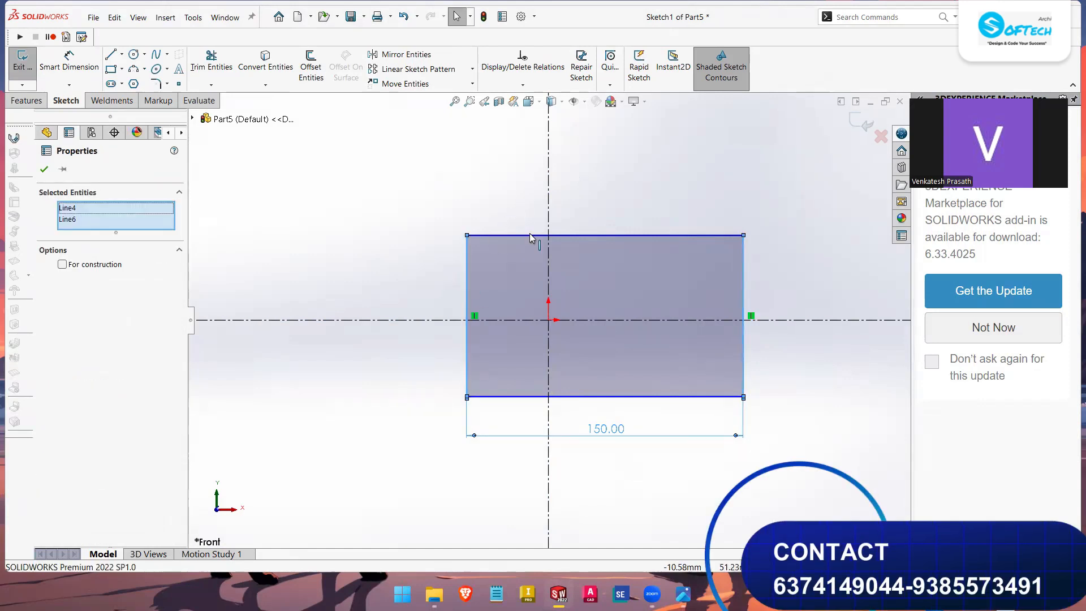
pyautogui.keyDown('ctrl'); pyautogui.click(550, 190); pyautogui.keyUp('ctrl')
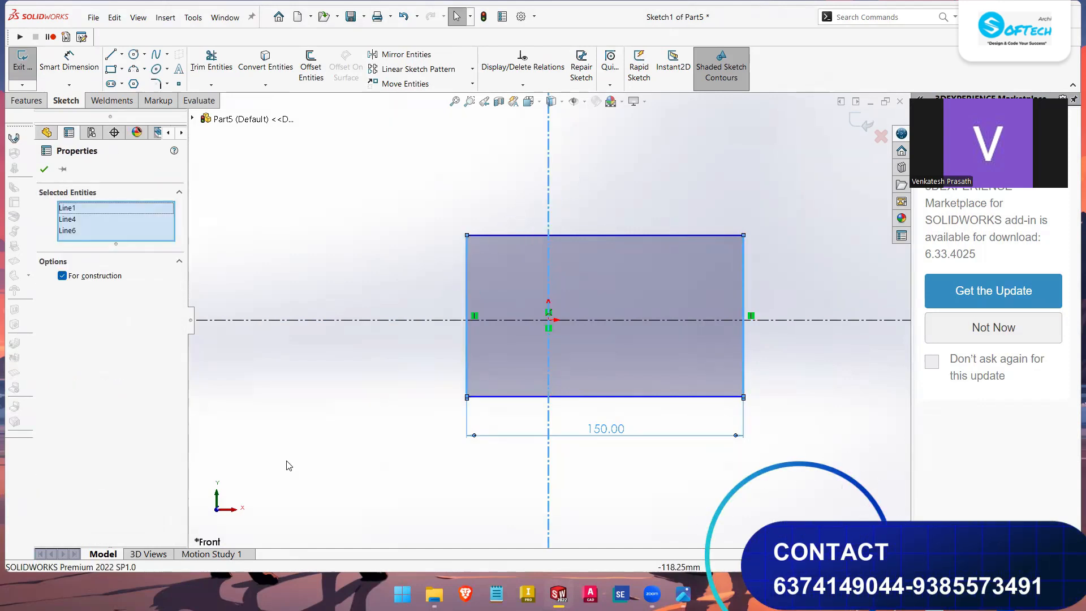
pyautogui.click(467, 204)
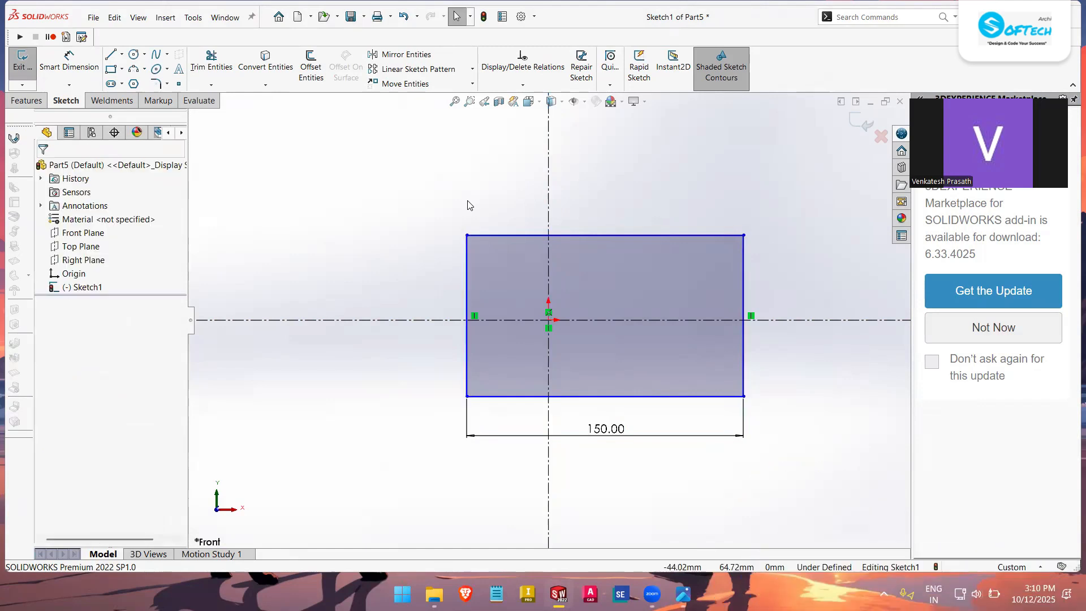
# Make the rectangle's two vertical sides symmetric about the vertical centerline.
pyautogui.click(467, 265)
pyautogui.keyDown('ctrl'); pyautogui.click(741, 252); pyautogui.keyUp('ctrl')
pyautogui.keyDown('ctrl'); pyautogui.click(547, 262); pyautogui.keyUp('ctrl')
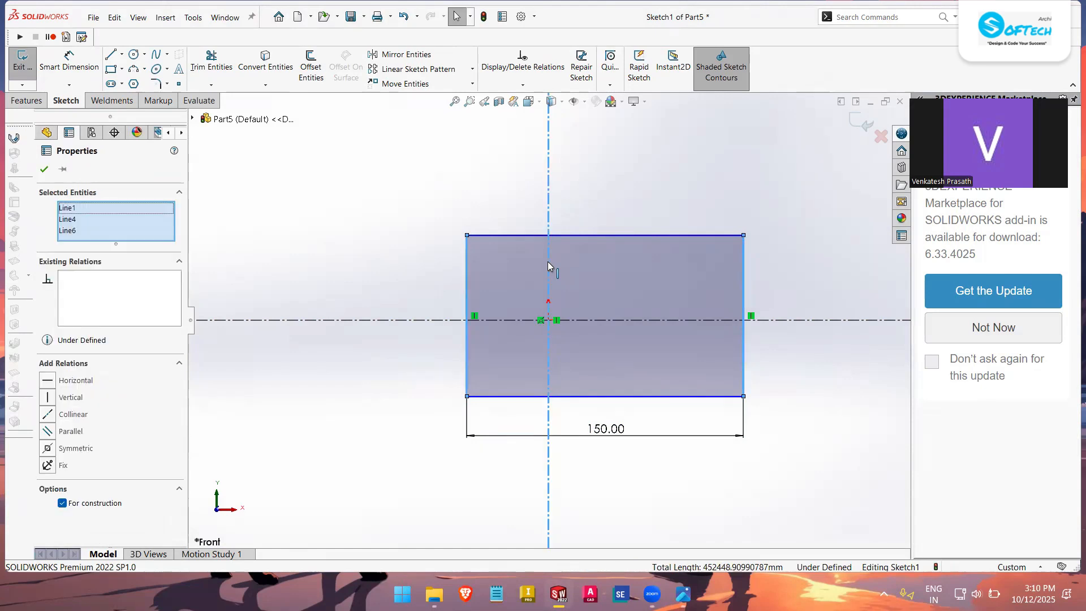
pyautogui.click(49, 449)
# Dimension the rectangle's right side to 100 mm.
pyautogui.press('d')
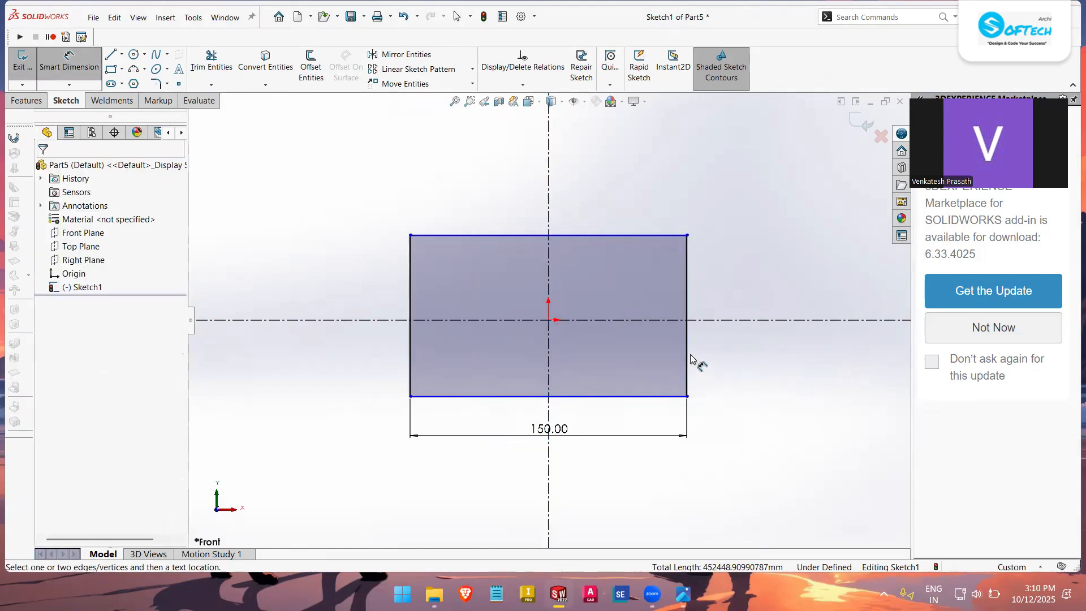
pyautogui.click(690, 359)
pyautogui.click(717, 361)
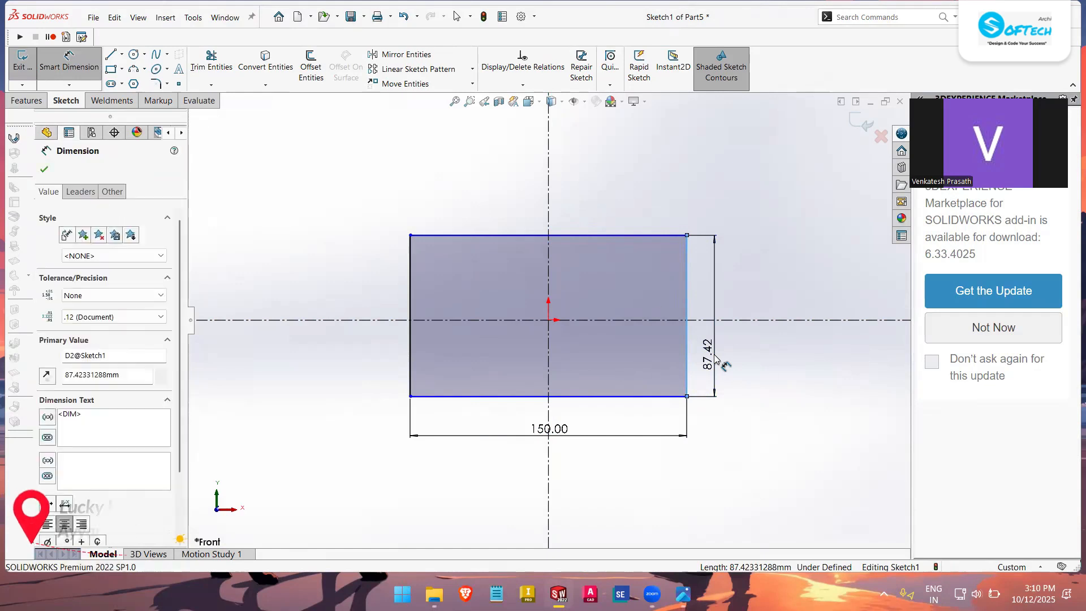
pyautogui.write('100')
pyautogui.press('Return')
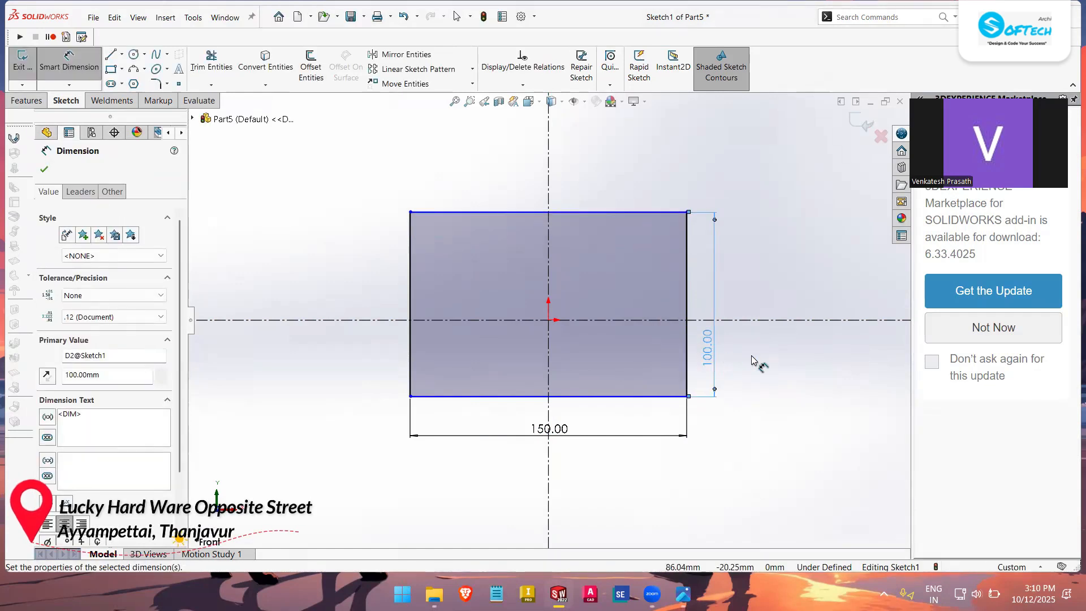
pyautogui.press('Escape')
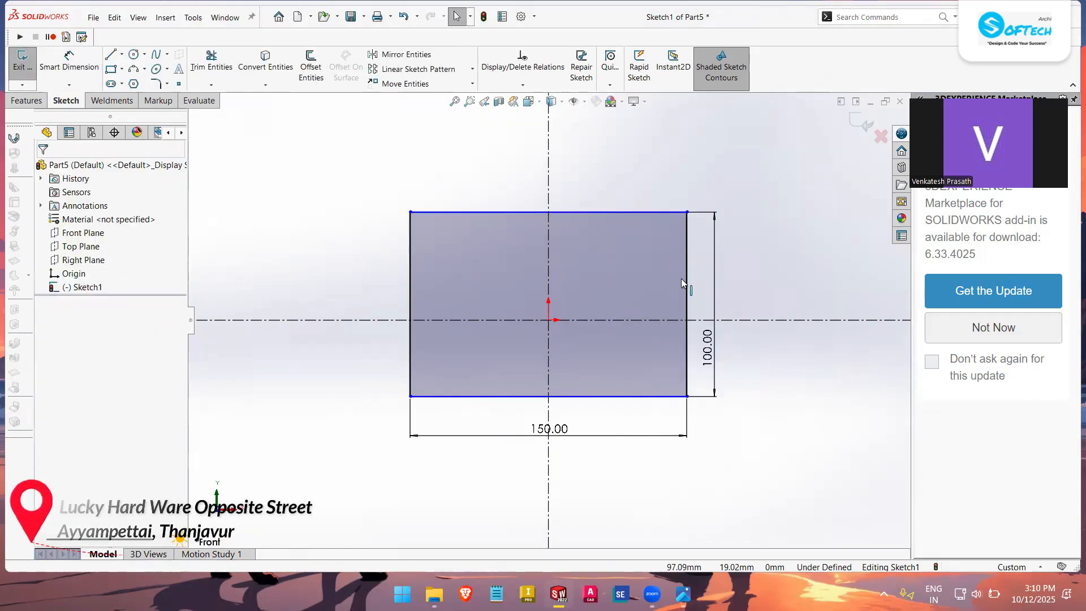
# Make the rectangle's top and bottom edges symmetric about the horizontal centerline.
pyautogui.click(666, 213)
pyautogui.keyDown('ctrl'); pyautogui.click(631, 397); pyautogui.keyUp('ctrl')
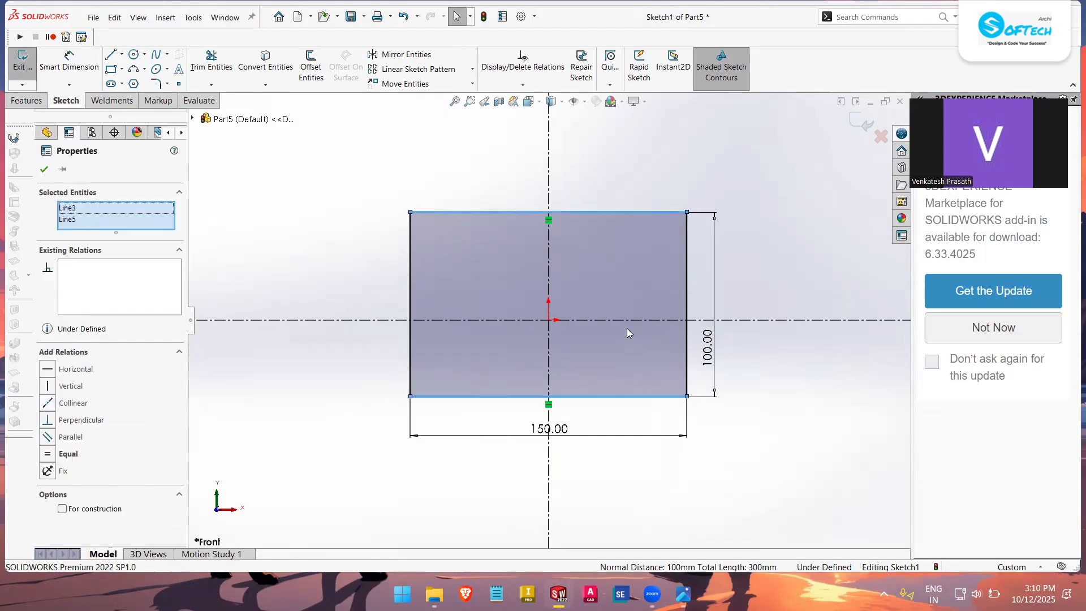
pyautogui.keyDown('ctrl'); pyautogui.click(628, 319); pyautogui.keyUp('ctrl')
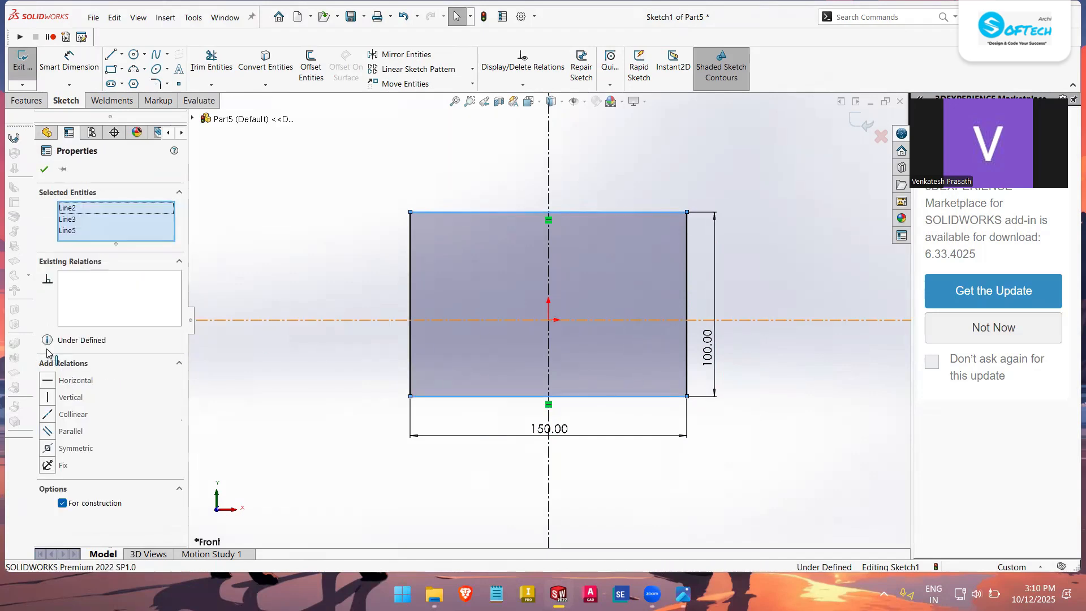
pyautogui.click(50, 449)
pyautogui.click(367, 218)
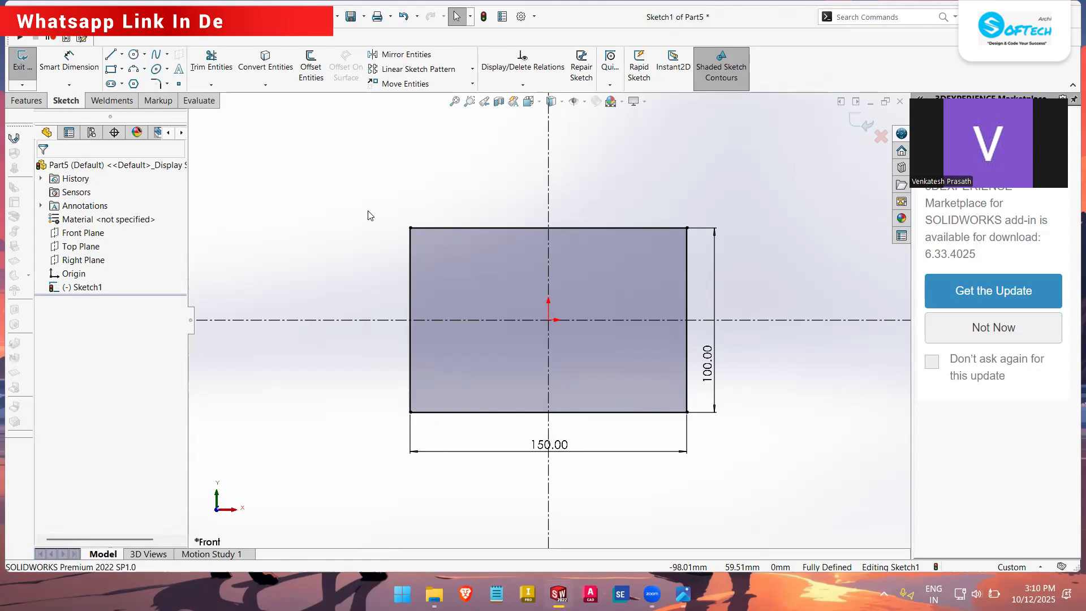
# Exit the sketch and set up a blind Extruded Boss/Base of the rectangle with a 20 mm depth.
pyautogui.click(38, 101)
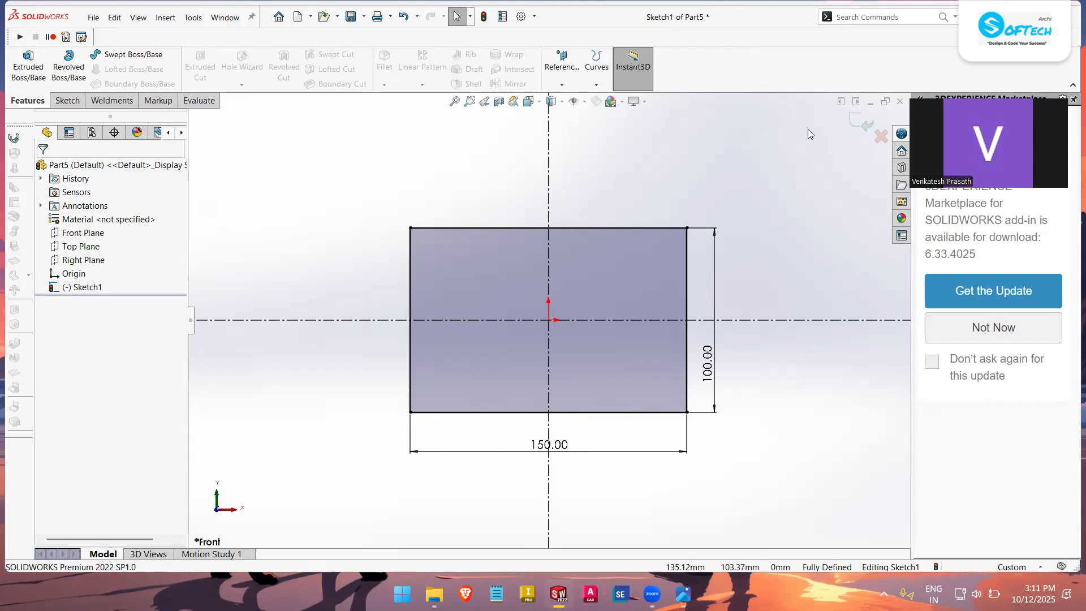
pyautogui.click(854, 124)
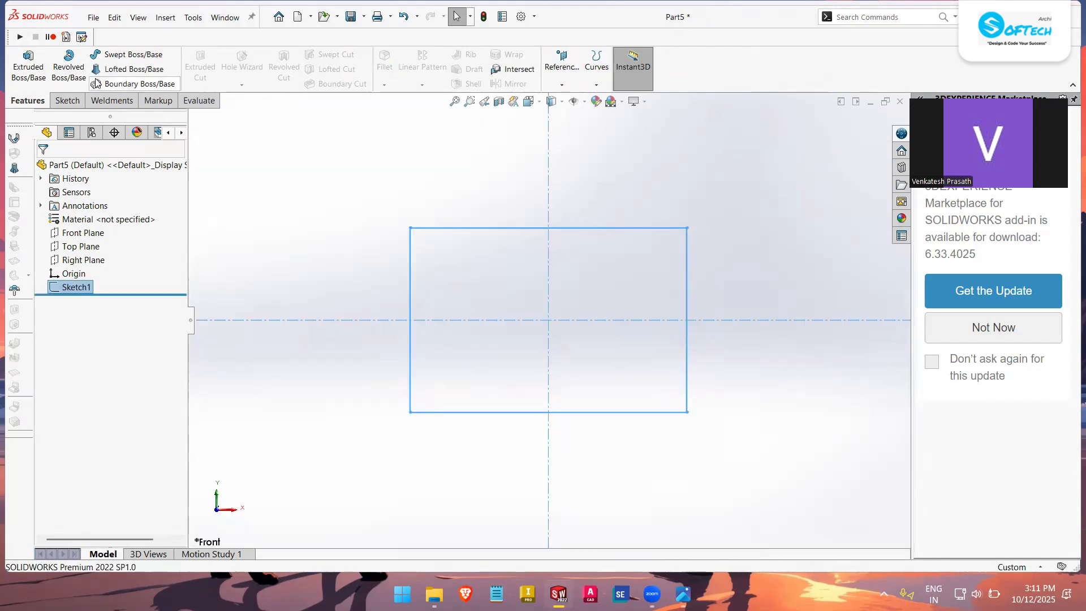
pyautogui.click(29, 68)
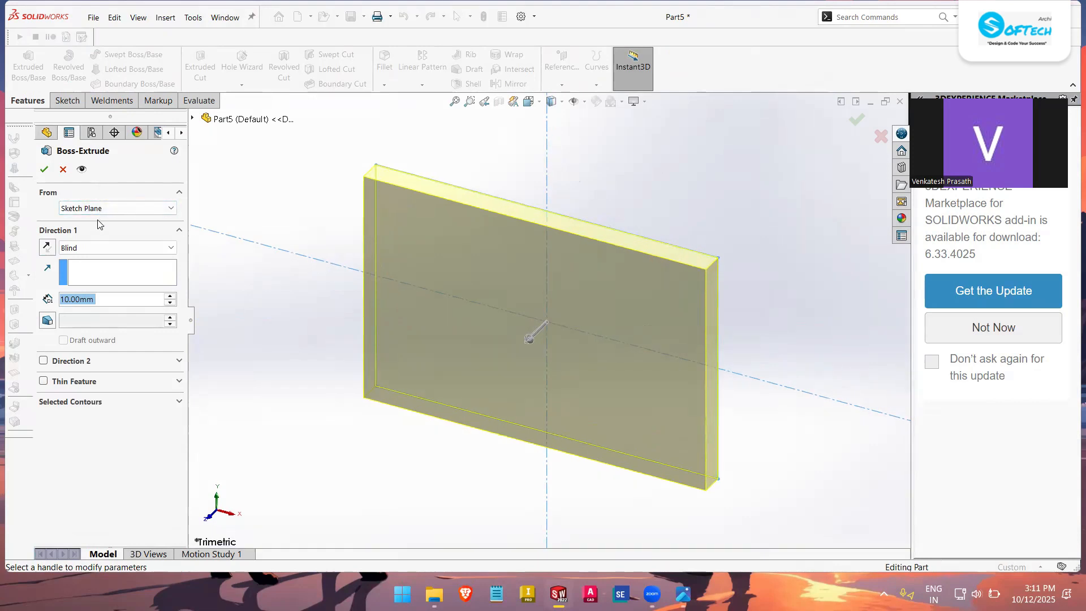
pyautogui.moveTo(792, 369); pyautogui.dragTo(779, 367, button='middle')
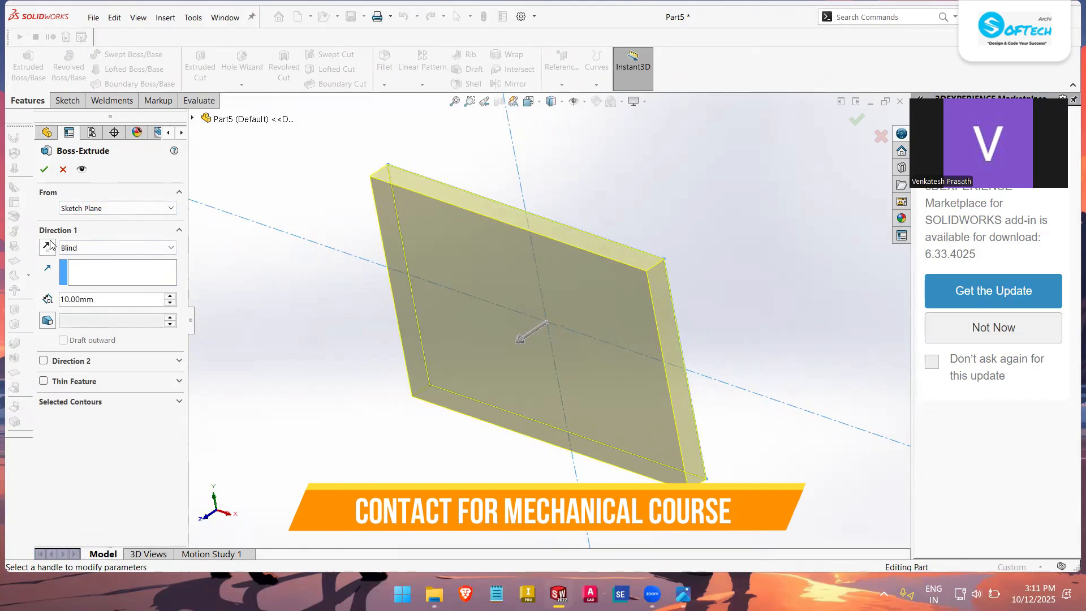
pyautogui.click(531, 331)
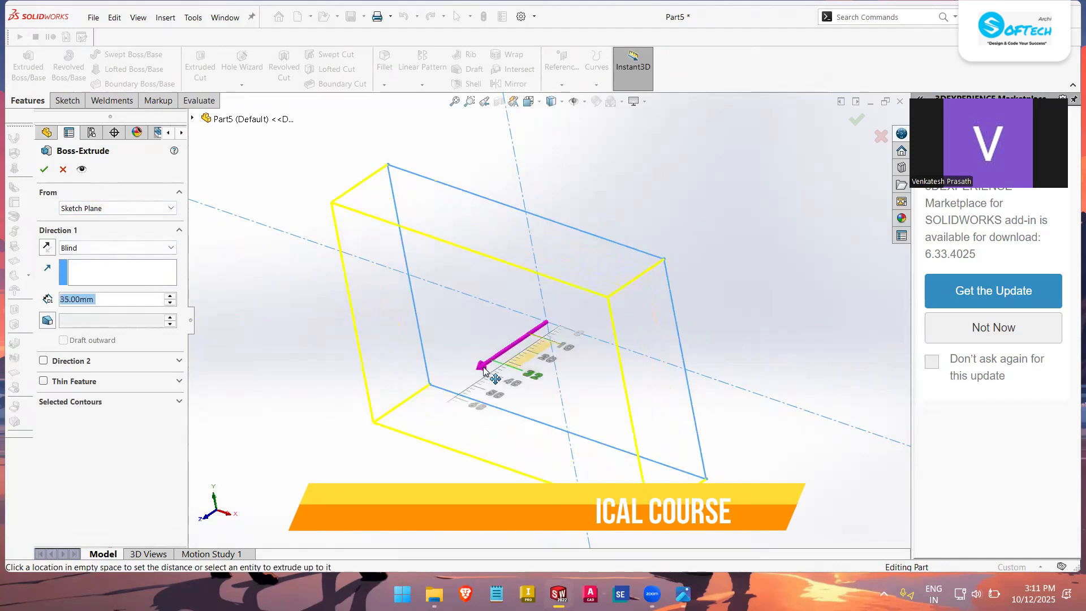
pyautogui.click(514, 349)
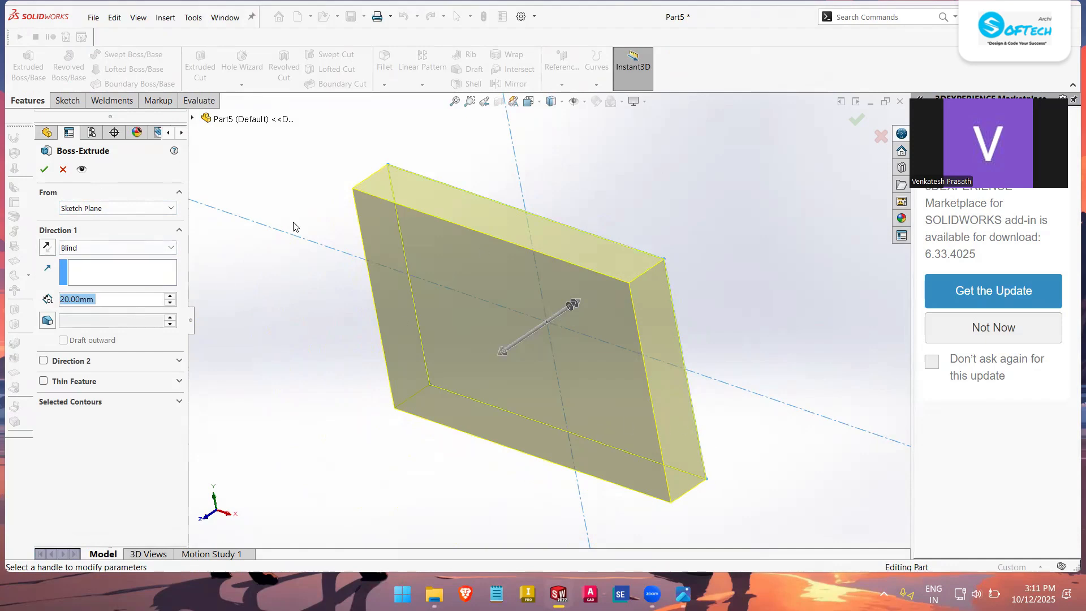
# Reverse the extrusion direction and flip it back to the original side.
pyautogui.click(46, 249)
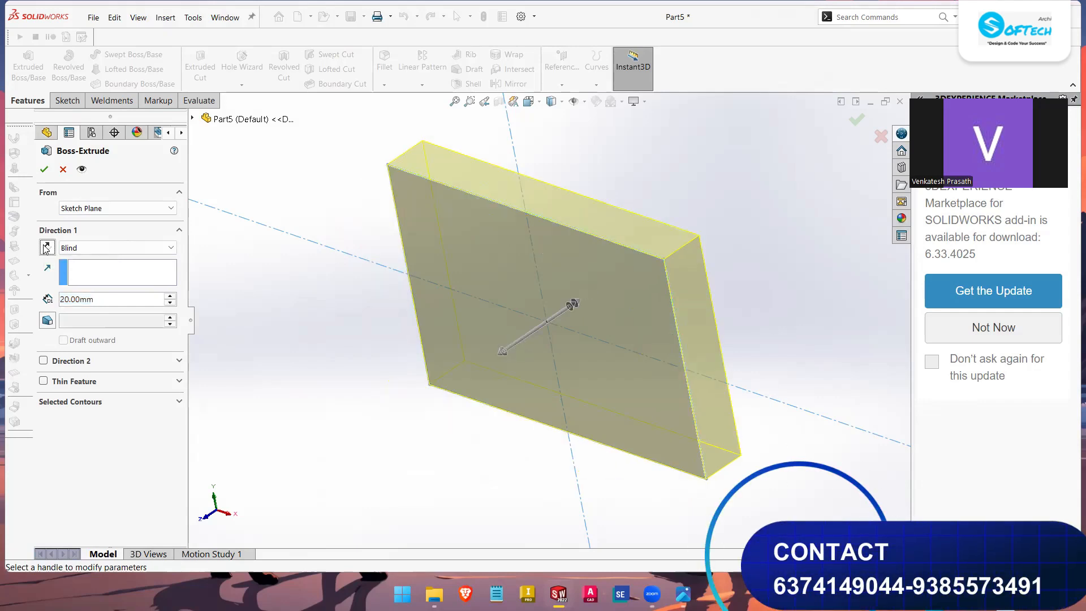
pyautogui.click(46, 248)
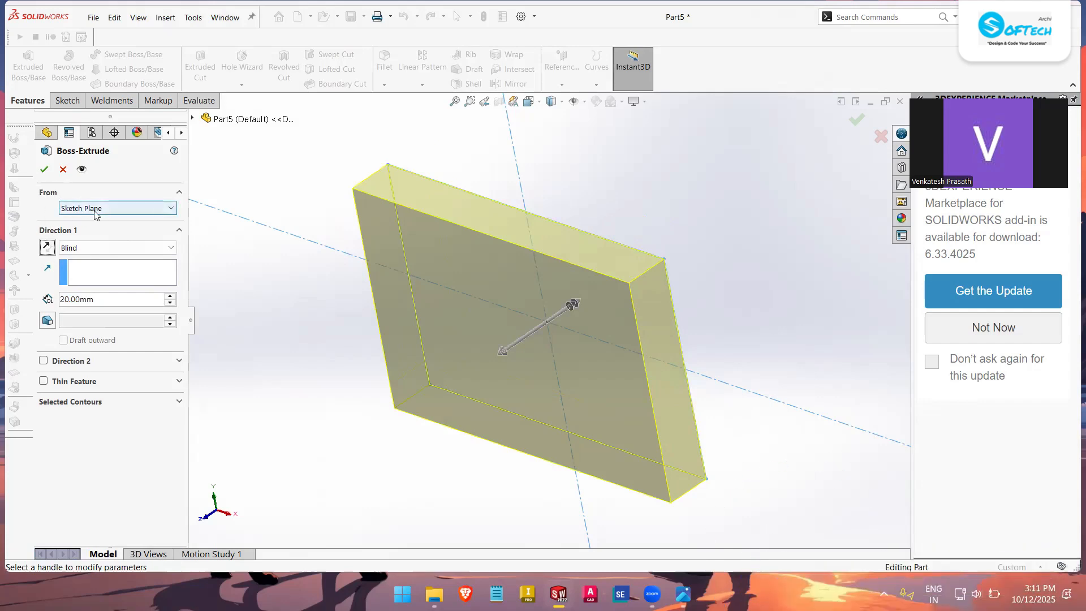
# Start the extrusion from a 10 mm offset from the sketch plane and inspect the gap.
pyautogui.moveTo(417, 234); pyautogui.dragTo(521, 257, button='middle')
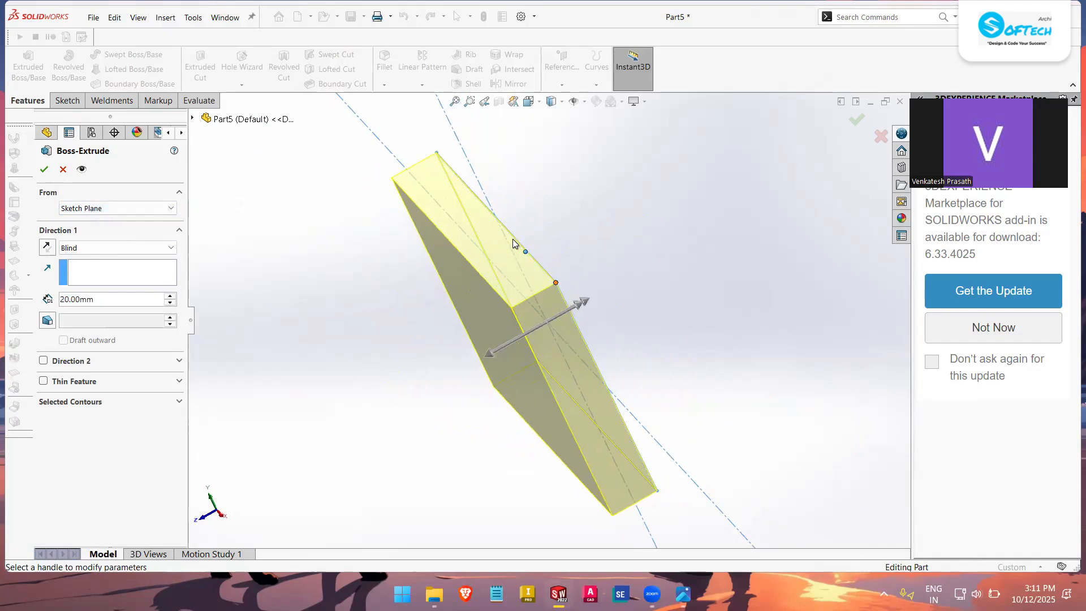
pyautogui.click(171, 209)
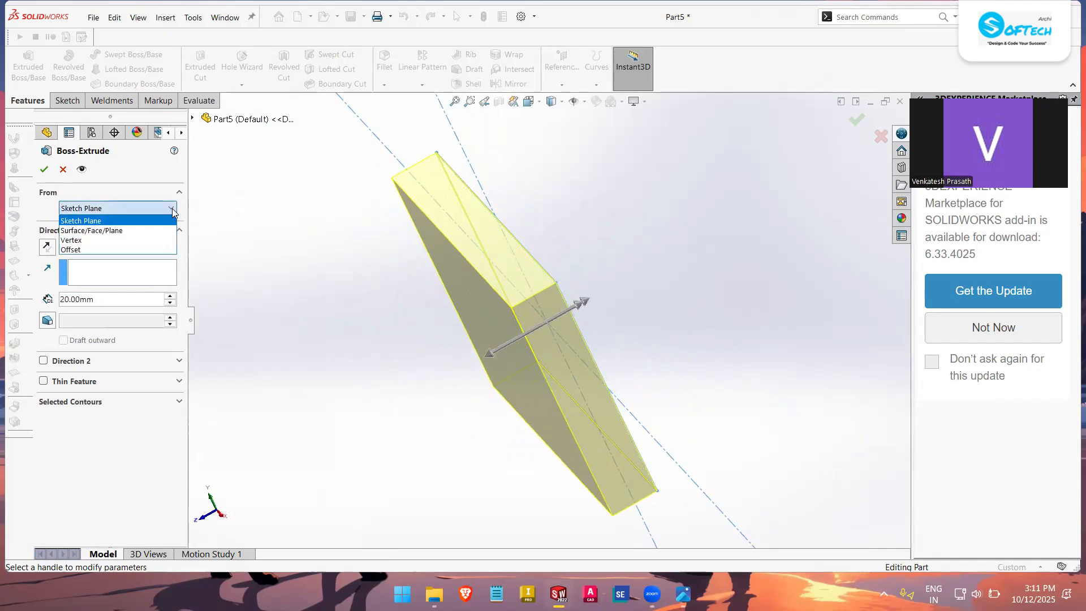
pyautogui.click(165, 249)
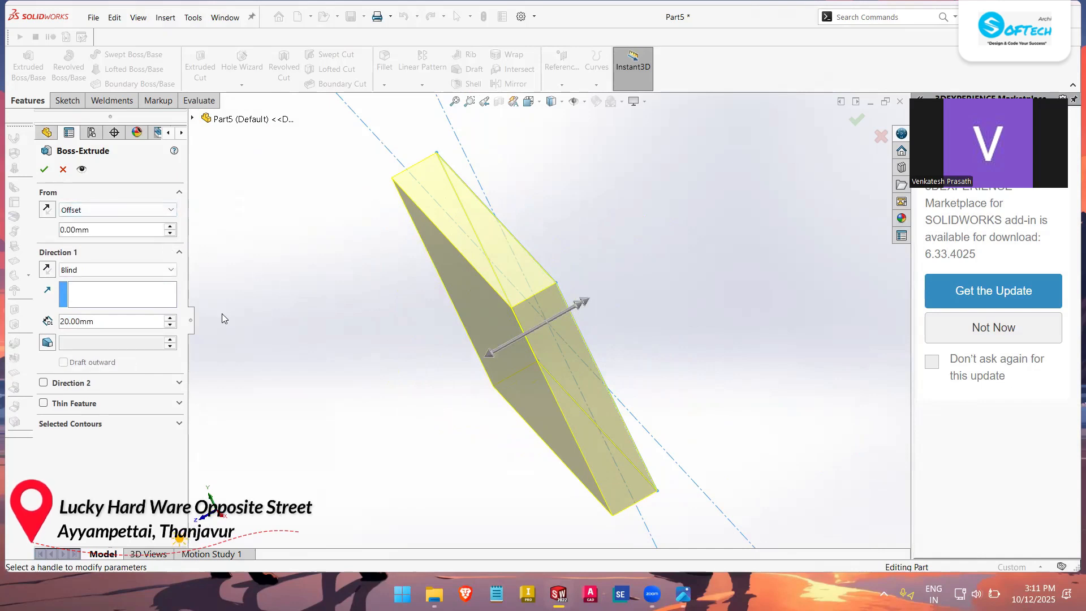
pyautogui.moveTo(142, 232); pyautogui.dragTo(63, 234)
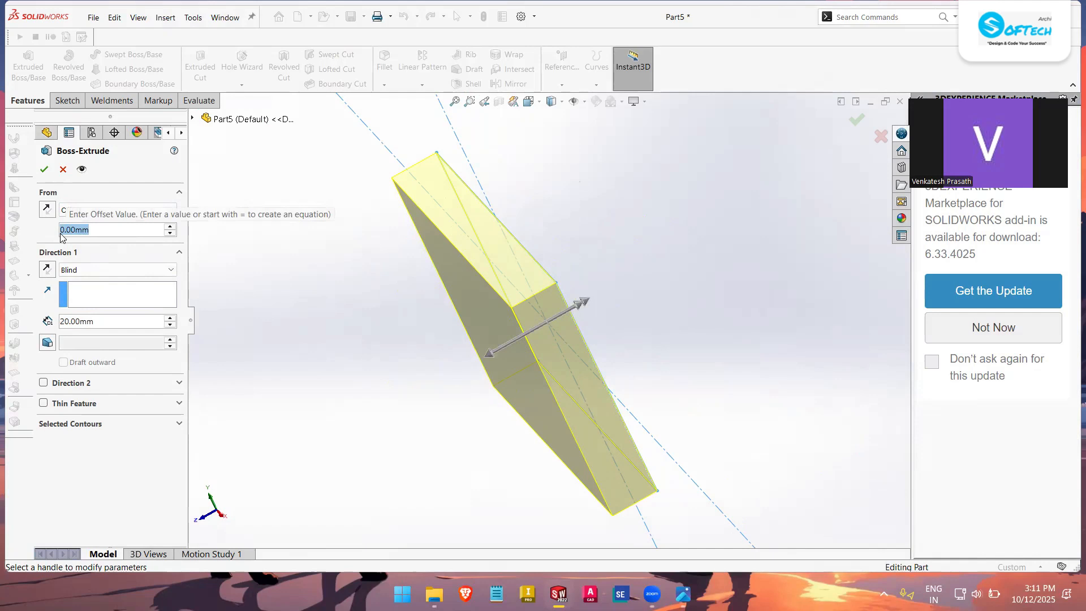
pyautogui.write('10')
pyautogui.press('Return')
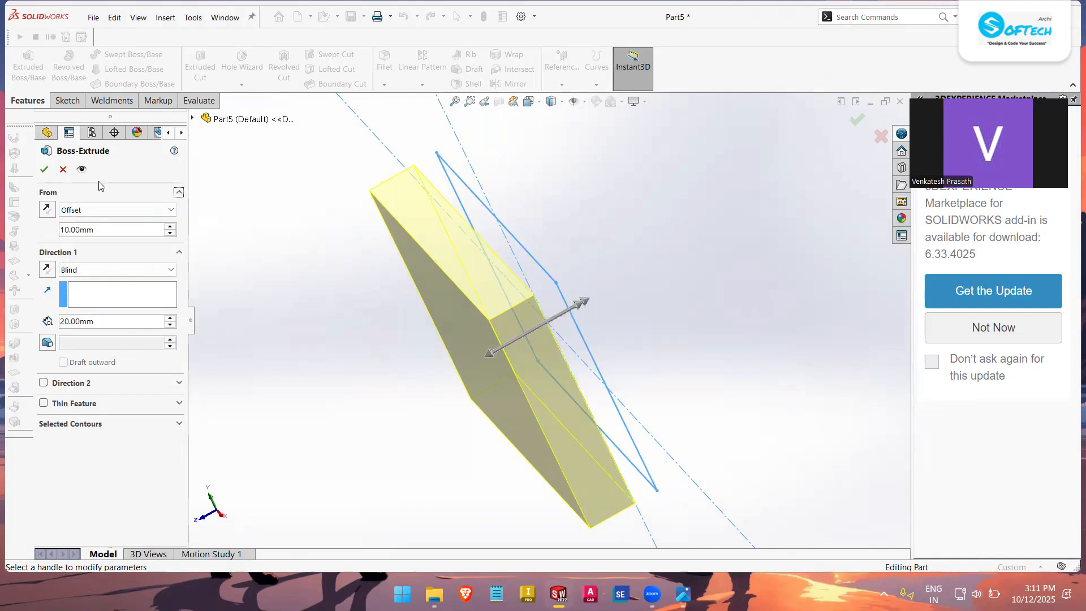
pyautogui.moveTo(471, 342)
pyautogui.mouseDown(button='middle')
pyautogui.moveTo(443, 341)
pyautogui.moveTo(439, 298)
pyautogui.moveTo(449, 310)
pyautogui.mouseUp(button='middle')
pyautogui.moveTo(485, 252); pyautogui.dragTo(507, 237, button='middle')
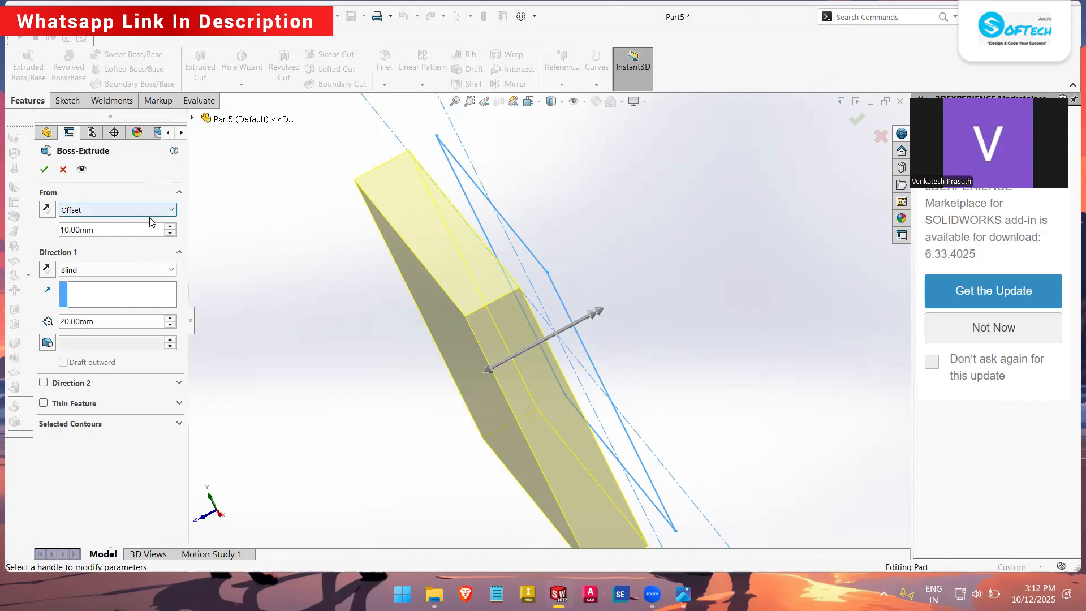
# Set the extrusion's start condition back to Sketch Plane.
pyautogui.click(172, 210)
pyautogui.click(163, 219)
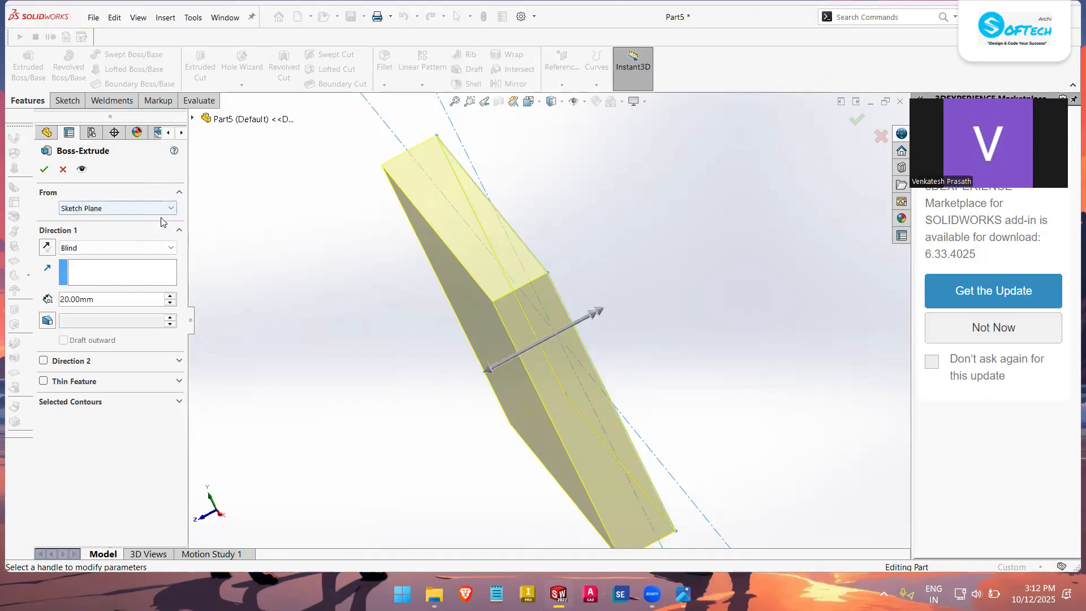
pyautogui.moveTo(527, 261); pyautogui.dragTo(478, 263, button='middle')
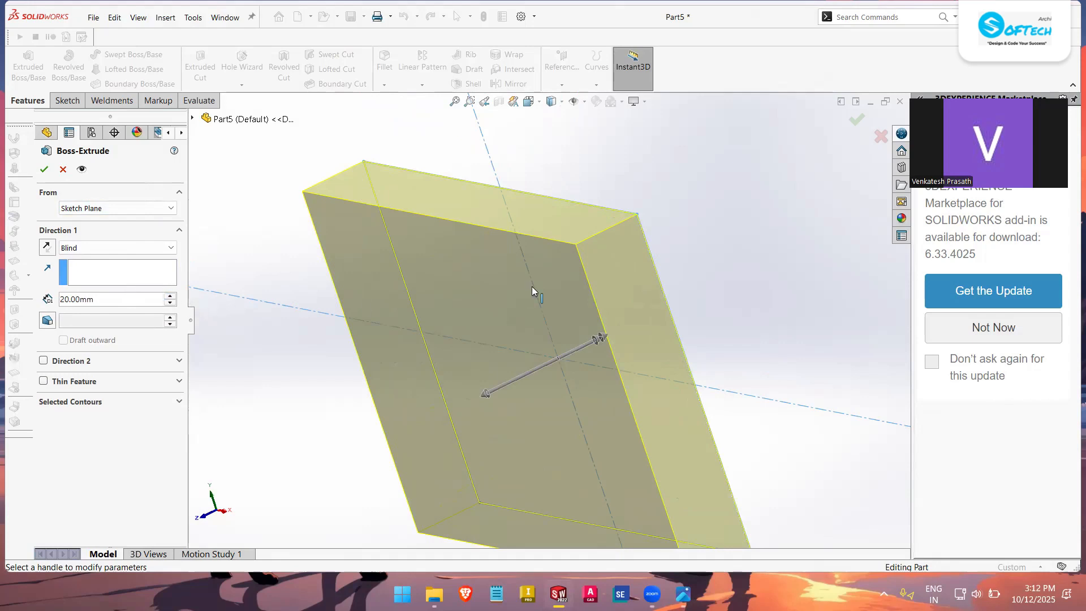
pyautogui.scroll(3, 492, 310)
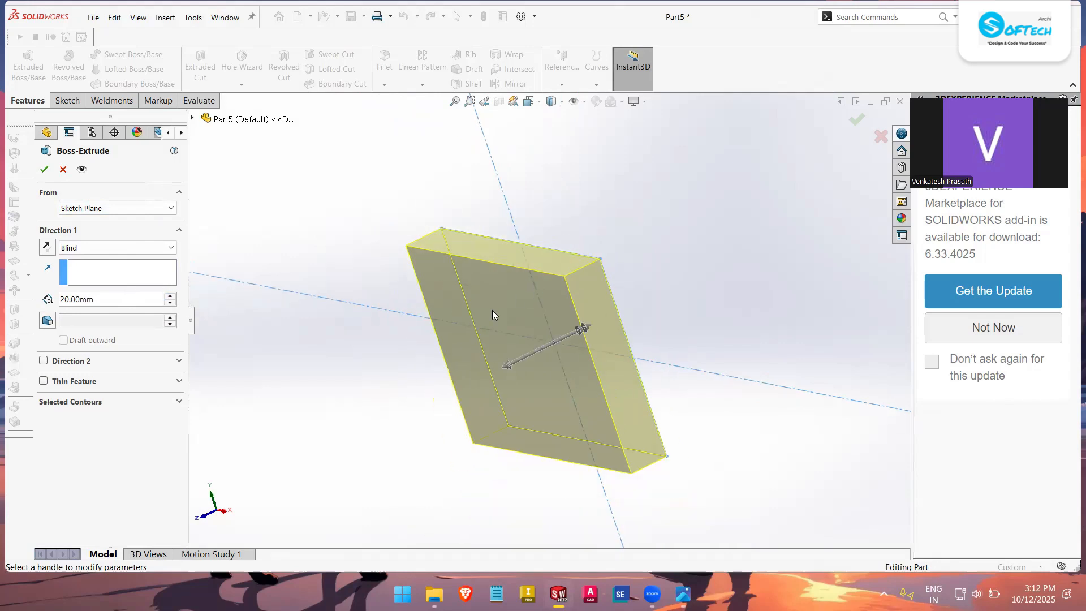
# Increase the blind extrusion depth to 88 mm and view the block from several sides.
pyautogui.click(170, 295)
pyautogui.click(170, 296)
pyautogui.click(170, 296)
pyautogui.click(170, 296)
pyautogui.click(170, 296)
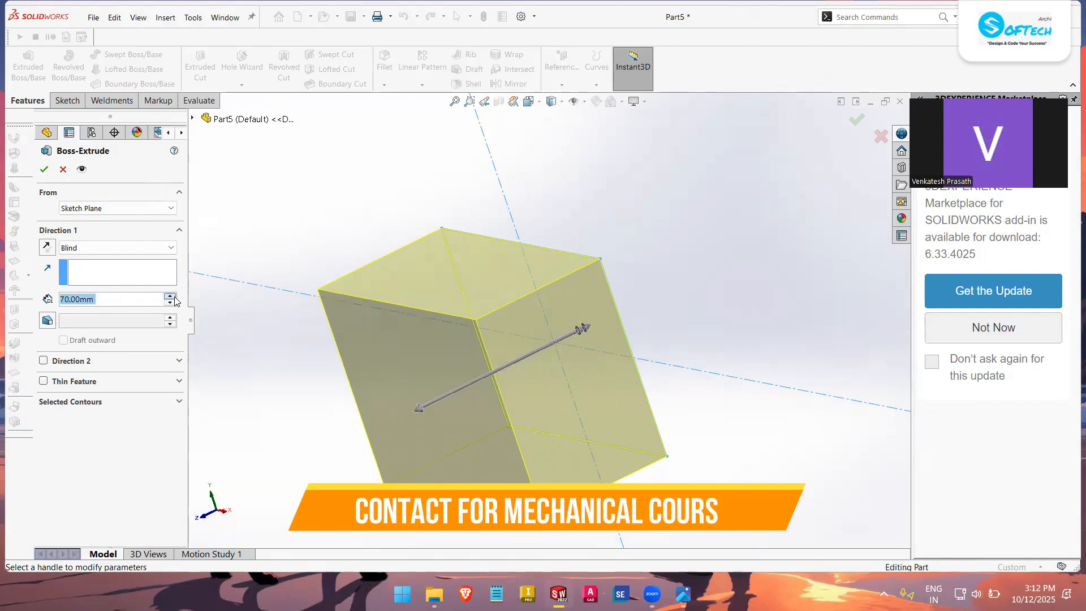
pyautogui.moveTo(419, 410)
pyautogui.mouseDown()
pyautogui.moveTo(416, 435)
pyautogui.moveTo(385, 440)
pyautogui.moveTo(403, 435)
pyautogui.mouseUp()
pyautogui.moveTo(656, 291); pyautogui.dragTo(706, 224, button='middle')
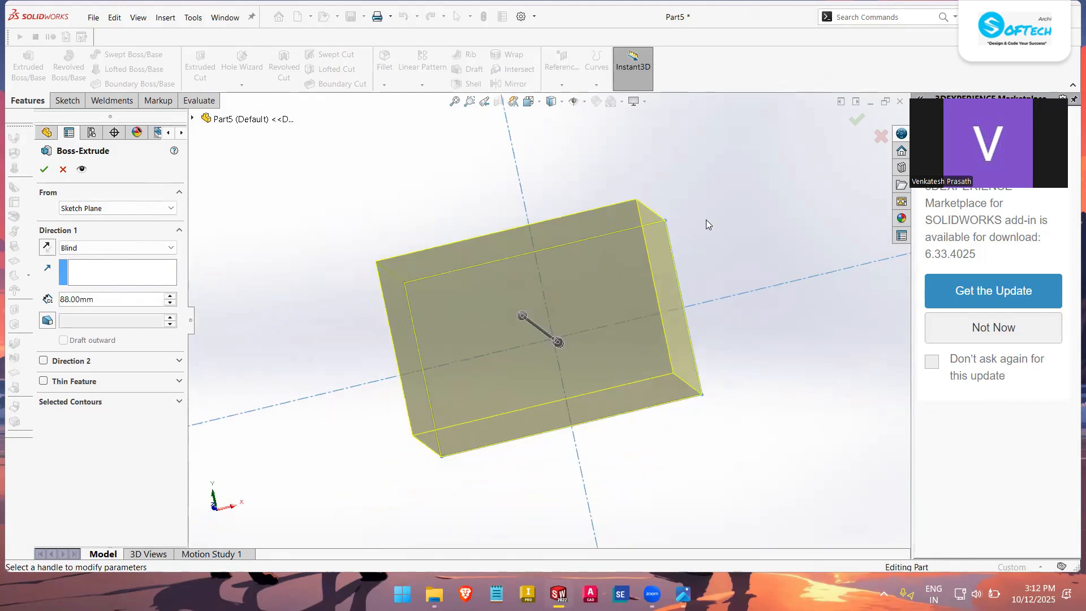
pyautogui.moveTo(560, 440); pyautogui.dragTo(331, 422, button='middle')
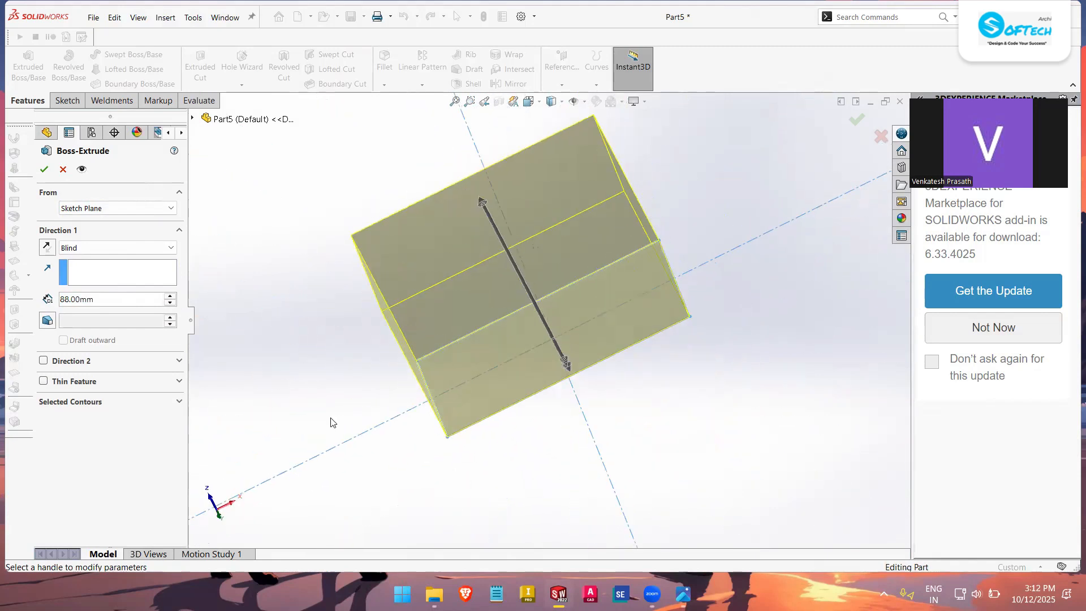
# Enable draft on the extrusion and raise the draft angle to 9 degrees.
pyautogui.click(48, 321)
pyautogui.moveTo(290, 321); pyautogui.dragTo(436, 385, button='middle')
pyautogui.click(171, 317)
pyautogui.click(170, 318)
pyautogui.click(170, 318)
pyautogui.click(171, 318)
pyautogui.click(170, 318)
pyautogui.click(170, 317)
pyautogui.click(170, 318)
pyautogui.click(170, 318)
pyautogui.moveTo(634, 292); pyautogui.dragTo(607, 440, button='middle')
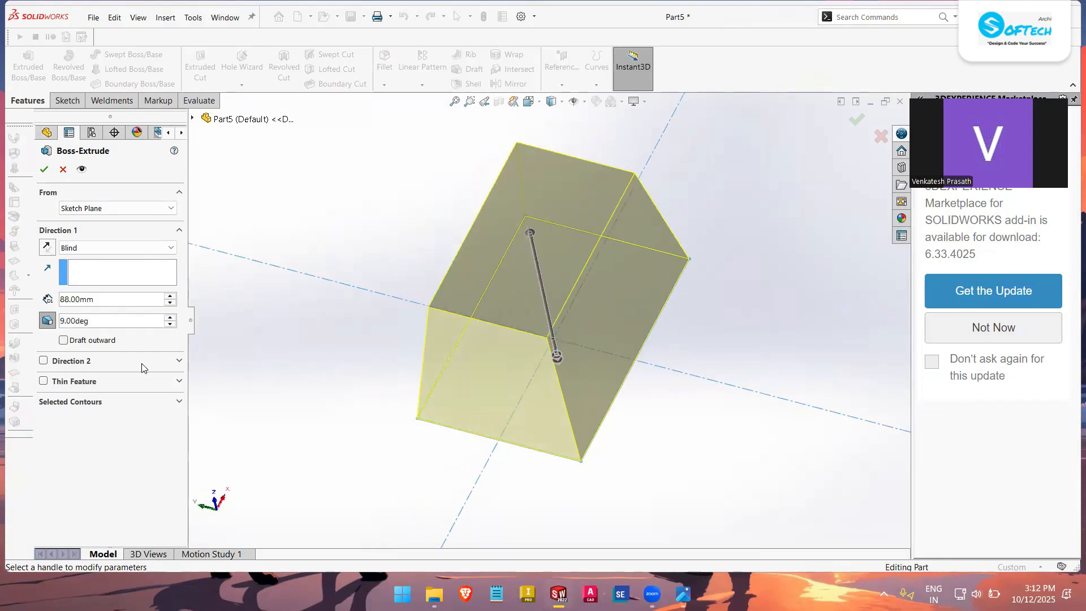
# Increase the draft angle to 16 degrees and inspect the tapered block.
pyautogui.click(170, 318)
pyautogui.click(170, 317)
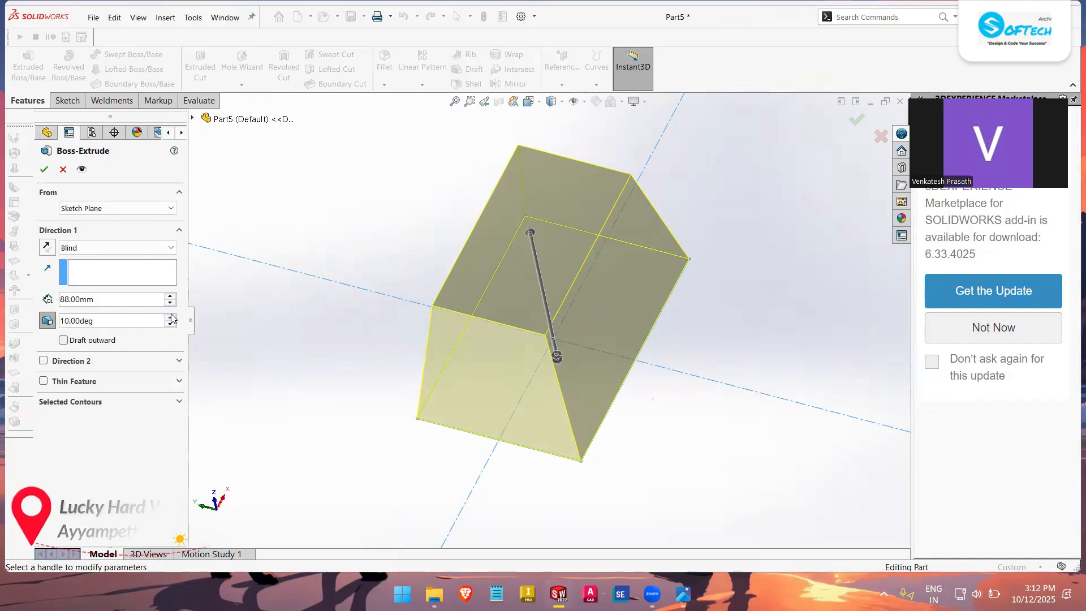
pyautogui.click(170, 317)
pyautogui.click(170, 318)
pyautogui.click(170, 318)
pyautogui.click(170, 318)
pyautogui.click(170, 317)
pyautogui.moveTo(451, 303); pyautogui.dragTo(373, 204, button='middle')
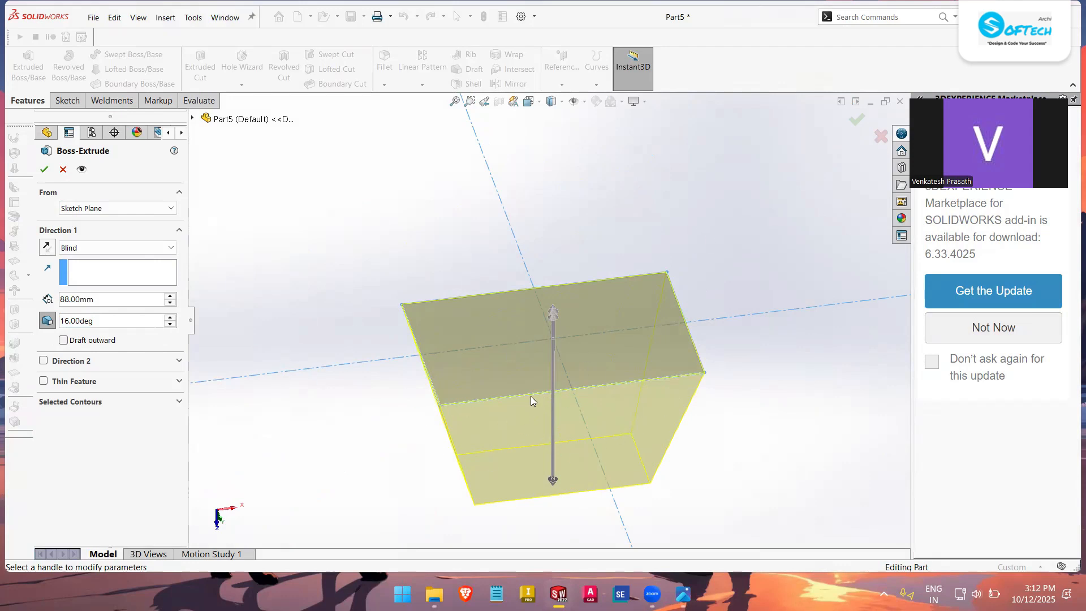
pyautogui.moveTo(590, 444); pyautogui.dragTo(669, 290, button='middle')
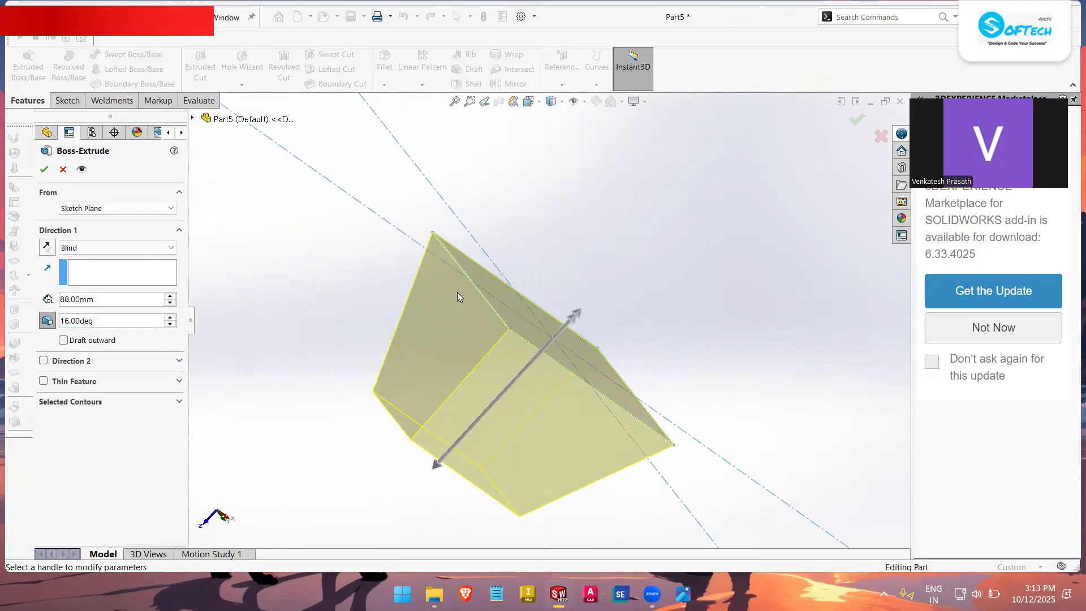
# Make the extrusion a one-direction thin feature with a 2 mm wall thickness.
pyautogui.click(44, 382)
pyautogui.moveTo(463, 402); pyautogui.dragTo(317, 353, button='middle')
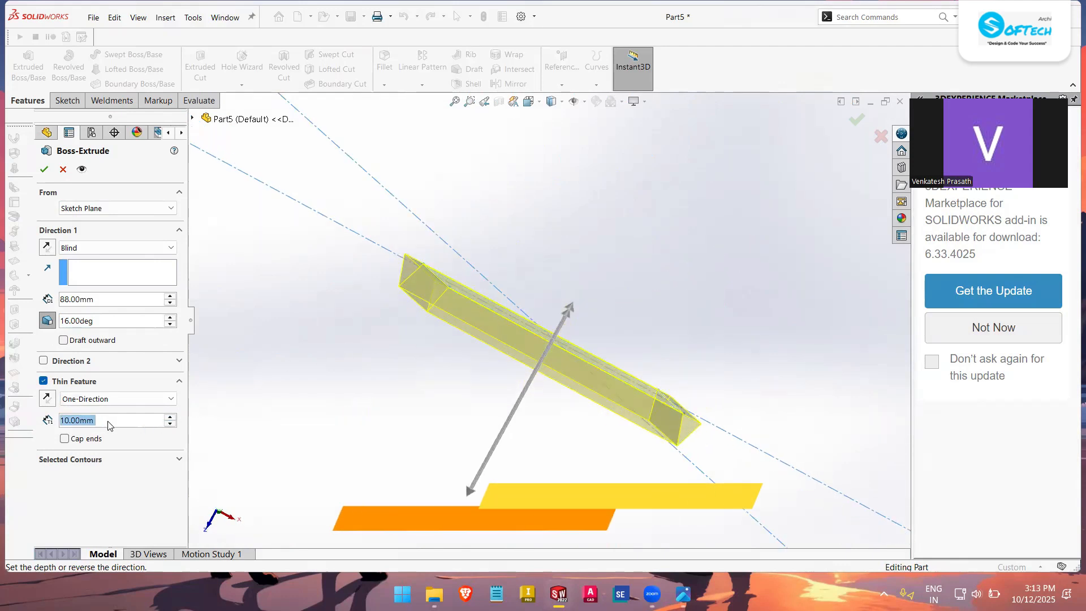
pyautogui.write('2')
pyautogui.press('Return')
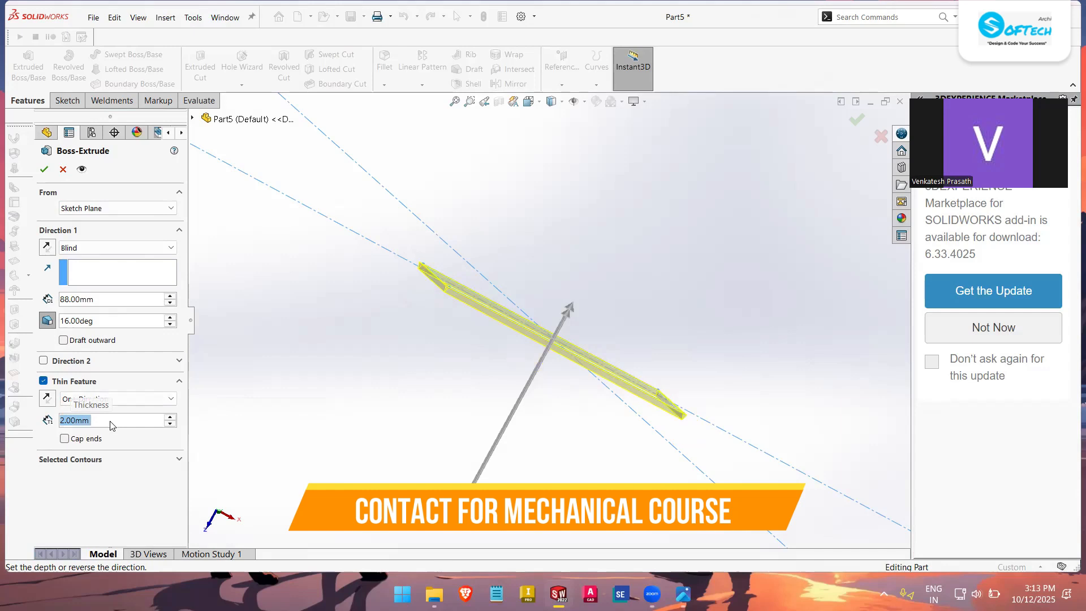
pyautogui.moveTo(680, 334); pyautogui.dragTo(512, 449, button='middle')
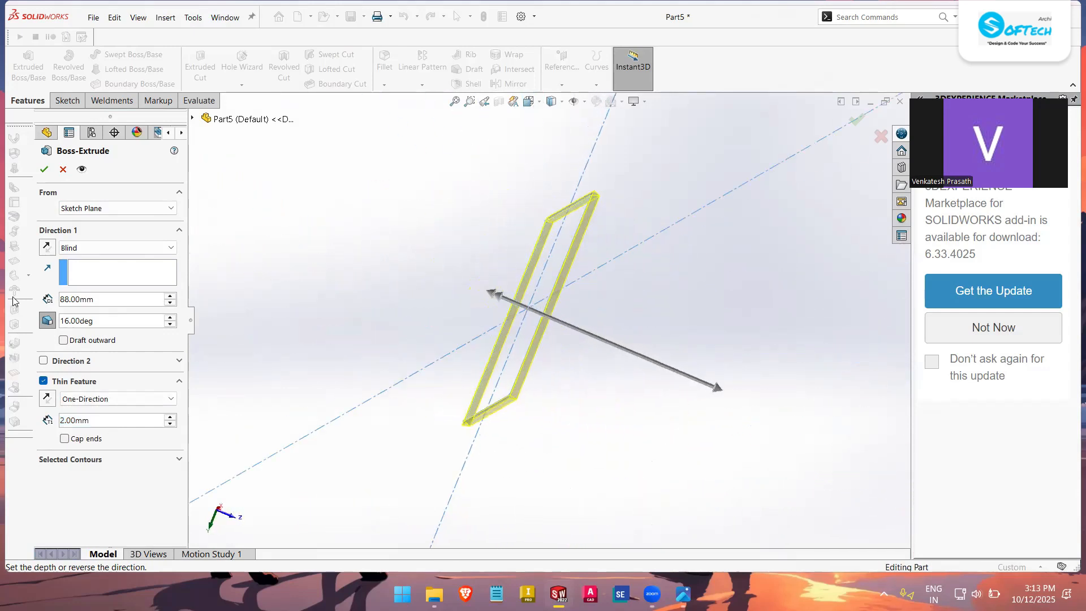
# Set the thin extrusion's draft angle to 5 degrees.
pyautogui.click(170, 324)
pyautogui.click(170, 324)
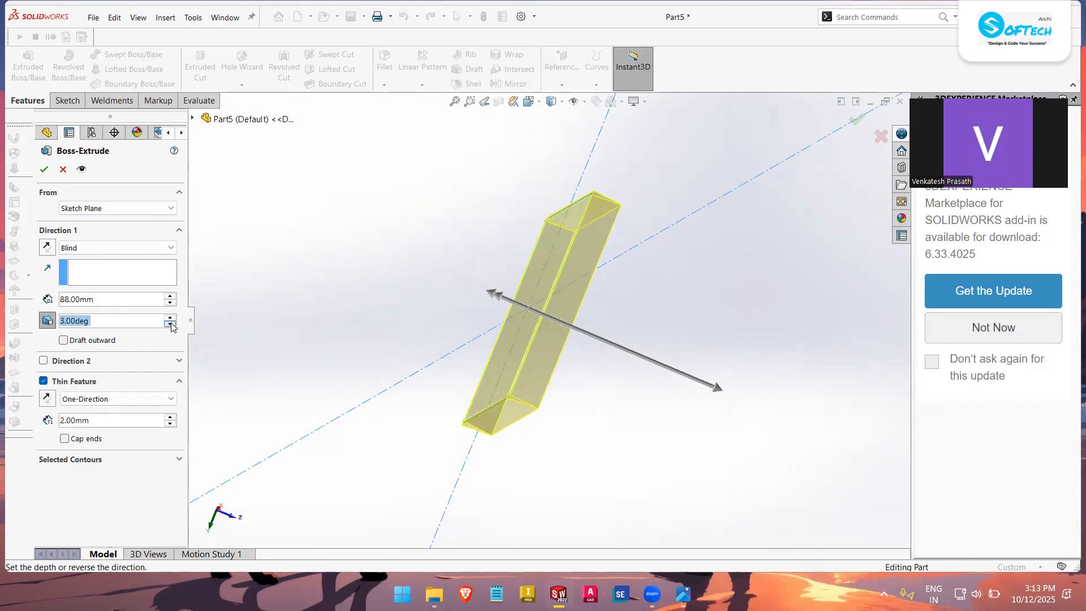
pyautogui.click(170, 324)
pyautogui.scroll(-1, 198, 330)
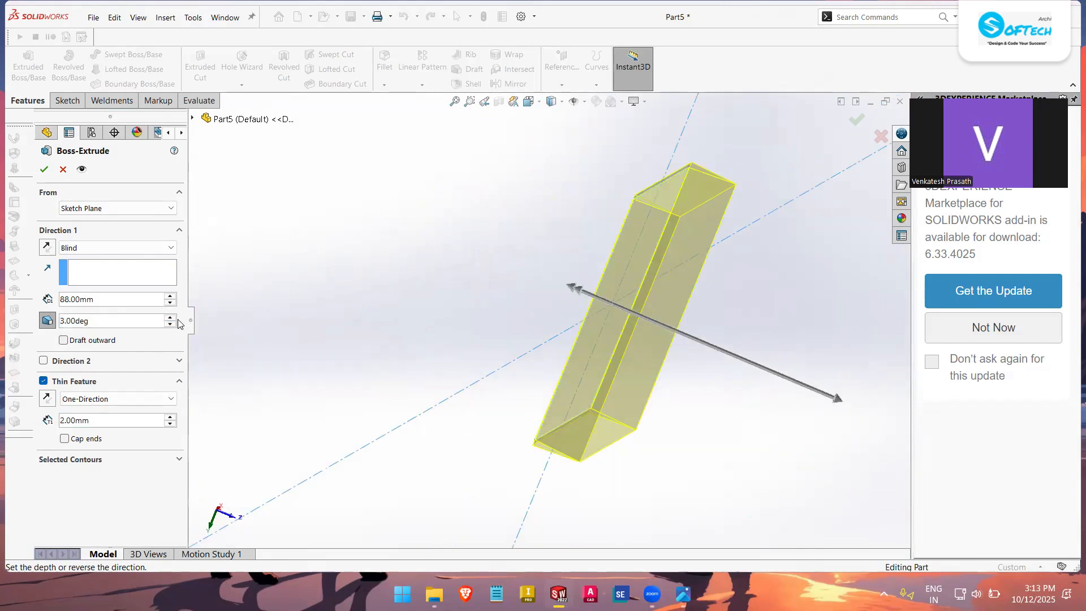
pyautogui.click(170, 318)
pyautogui.click(170, 318)
pyautogui.moveTo(566, 440); pyautogui.dragTo(696, 254, button='middle')
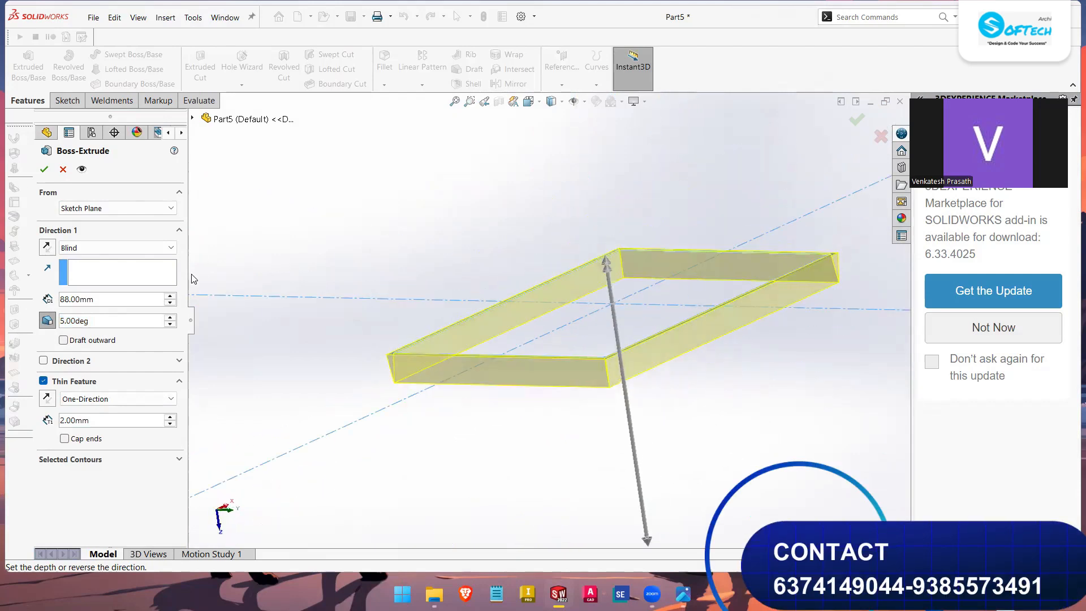
# Increase the thin extrusion's blind depth to 240 mm.
pyautogui.click(169, 296)
pyautogui.click(169, 296)
pyautogui.click(169, 296)
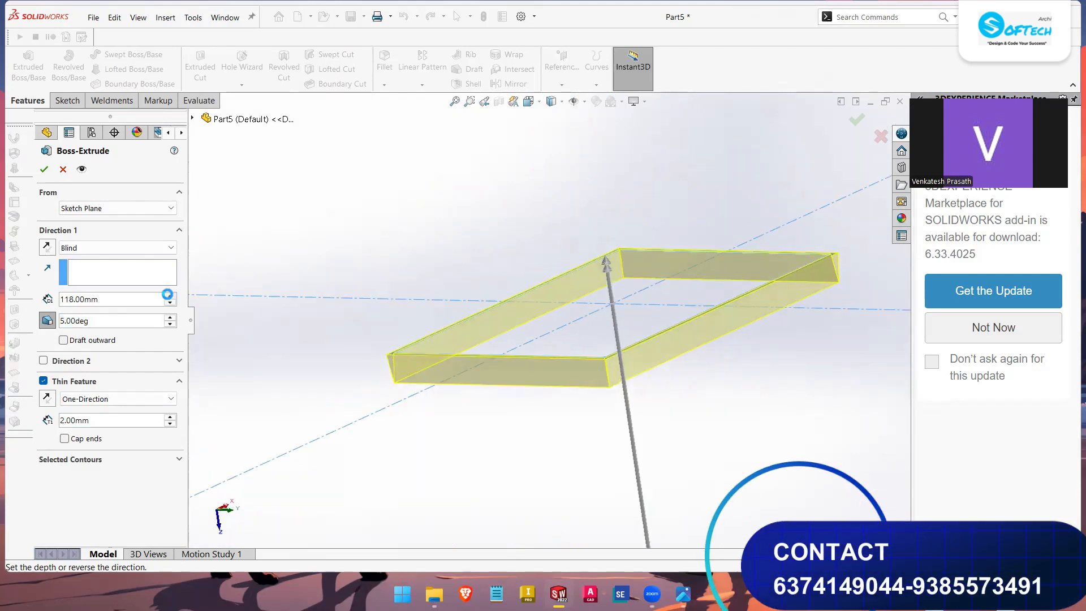
pyautogui.click(169, 295)
pyautogui.scroll(3, 546, 325)
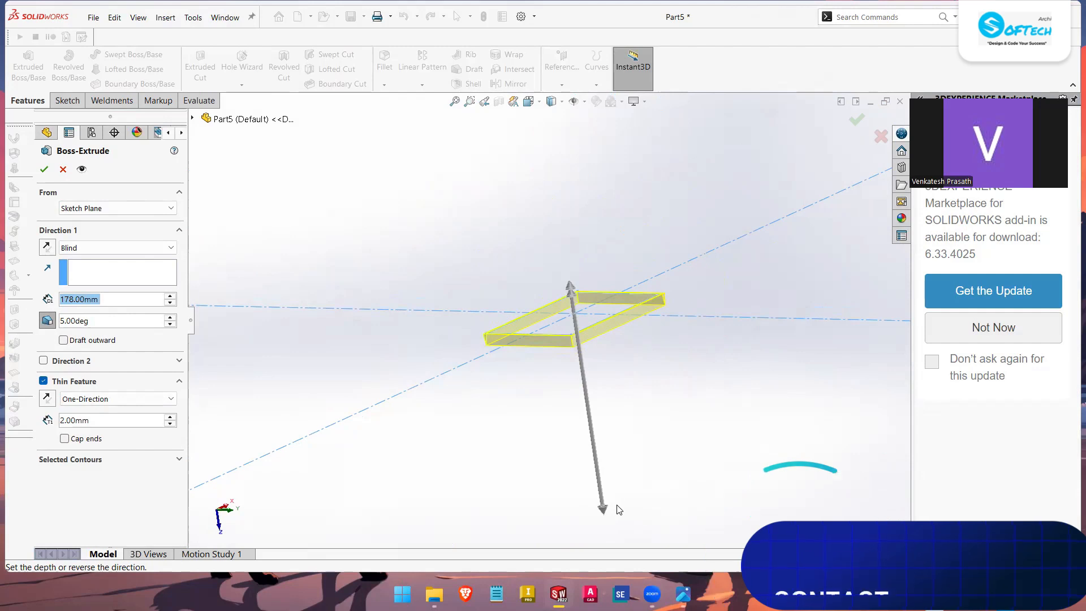
pyautogui.moveTo(609, 510); pyautogui.dragTo(621, 551)
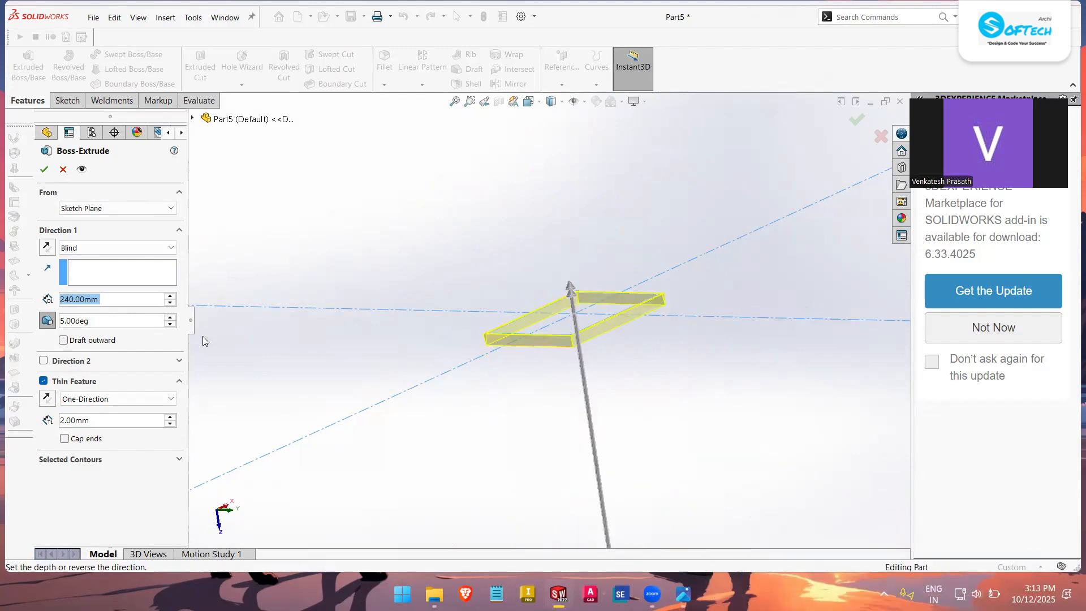
# Reduce the draft angle to 2 degrees and examine the thin wall's taper at a corner.
pyautogui.click(170, 324)
pyautogui.click(169, 324)
pyautogui.click(170, 324)
pyautogui.moveTo(789, 425); pyautogui.dragTo(803, 398, button='middle')
pyautogui.scroll(-4, 673, 325)
pyautogui.scroll(-6, 663, 317)
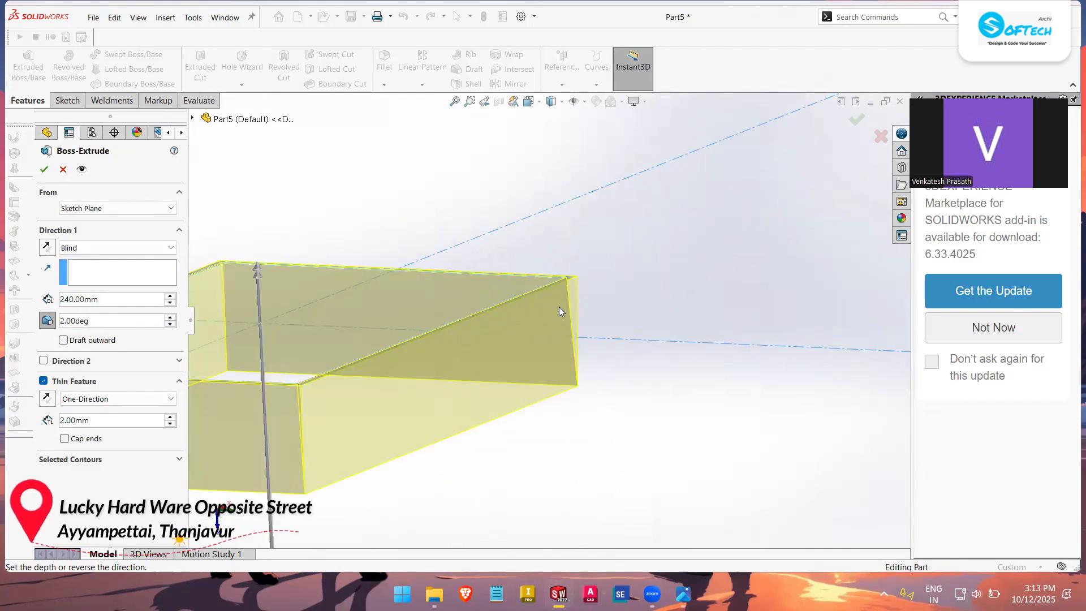
pyautogui.scroll(5, 547, 340)
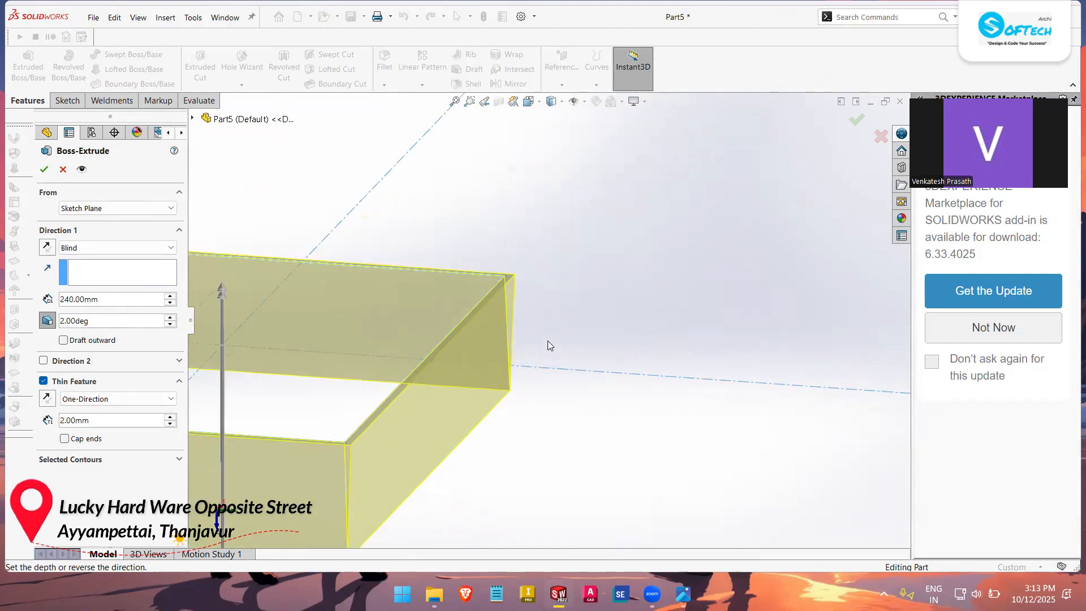
pyautogui.scroll(-5, 499, 369)
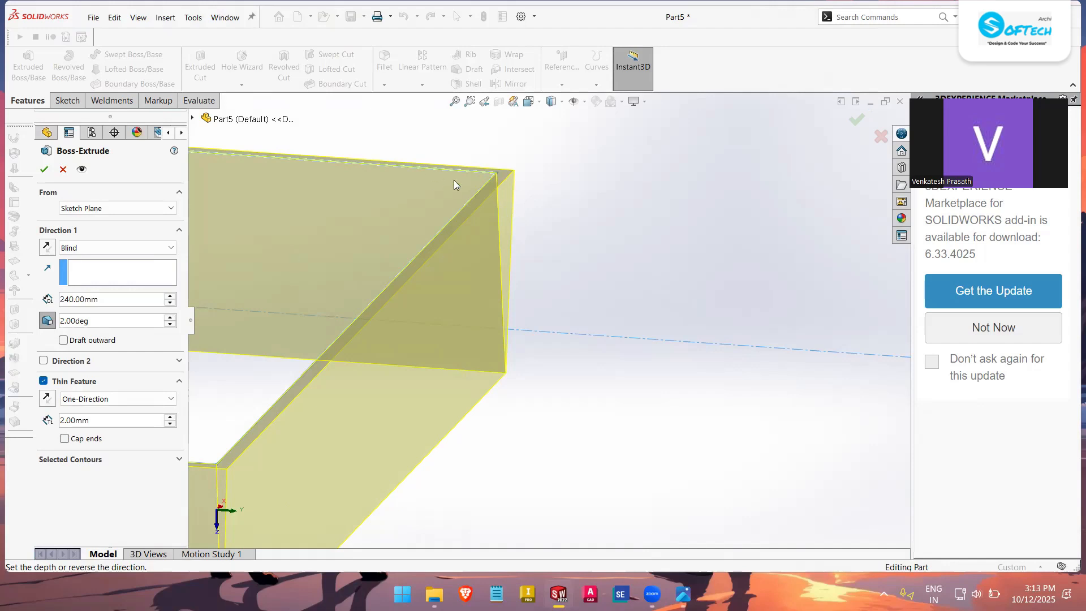
pyautogui.moveTo(497, 173); pyautogui.dragTo(525, 181, button='middle')
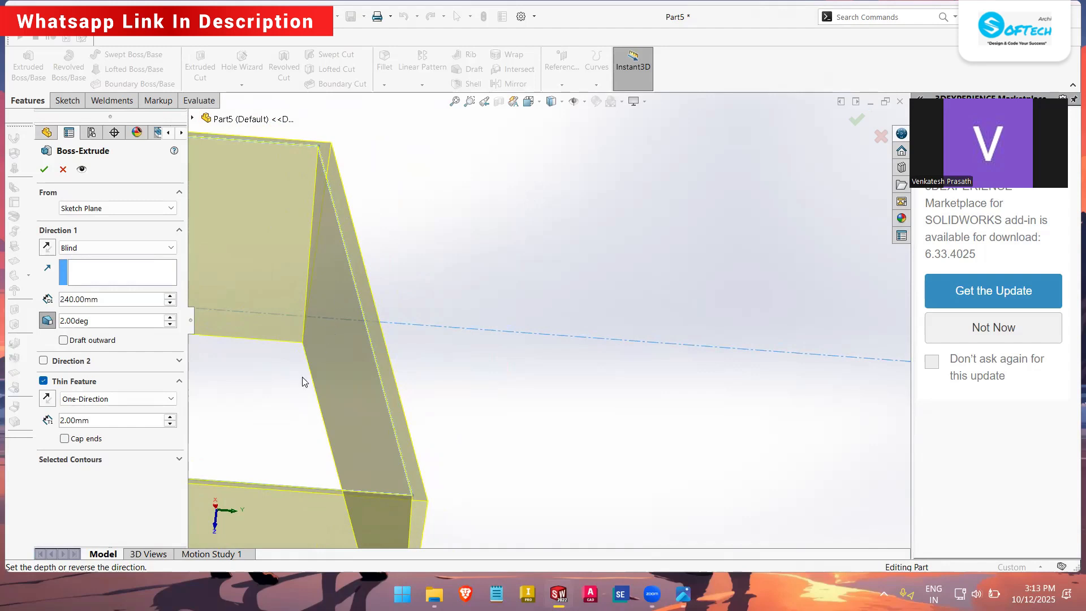
# Turn off the draft and shorten the blind extrusion depth to 120 mm.
pyautogui.click(47, 320)
pyautogui.scroll(5, 414, 400)
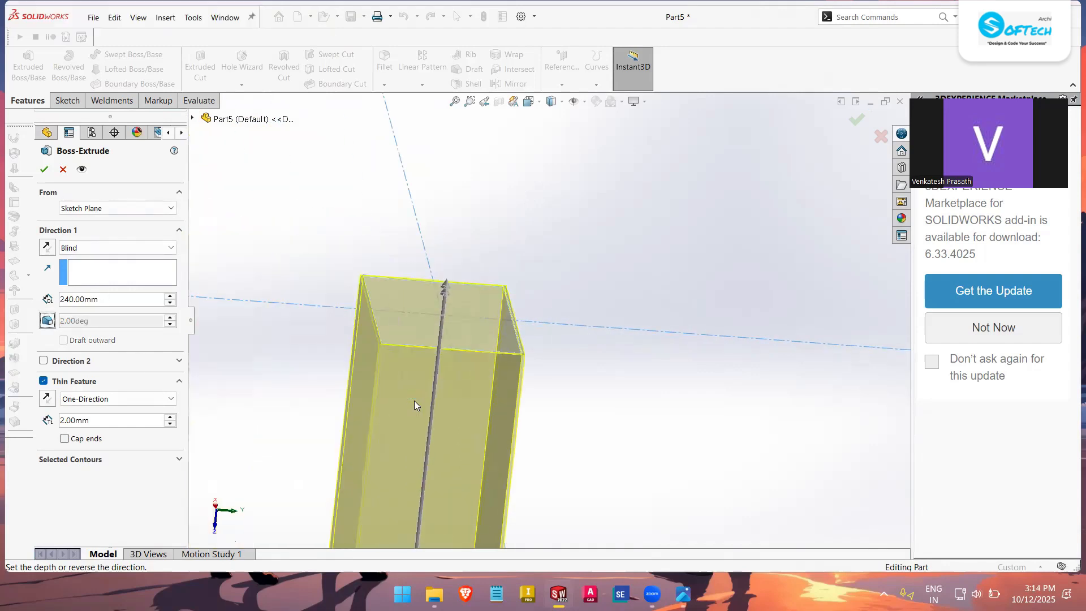
pyautogui.scroll(5, 414, 400)
pyautogui.scroll(-5, 485, 427)
pyautogui.moveTo(536, 400)
pyautogui.mouseDown()
pyautogui.moveTo(547, 253)
pyautogui.moveTo(566, 243)
pyautogui.mouseUp()
pyautogui.moveTo(585, 195); pyautogui.dragTo(440, 302, button='middle')
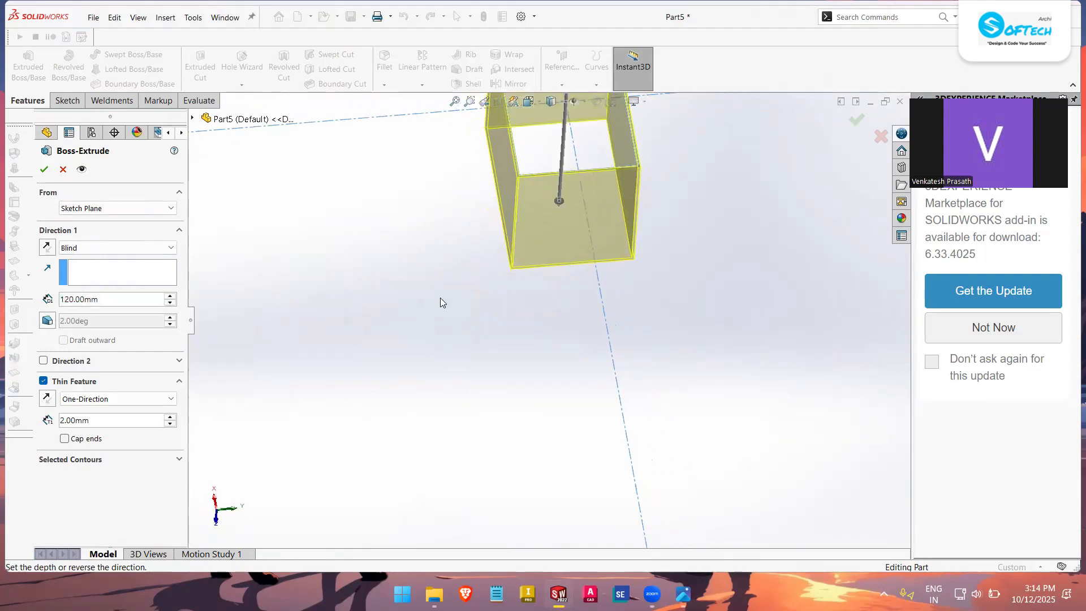
# Turn off the thin feature and finish the boss as a solid extrusion.
pyautogui.click(44, 381)
pyautogui.scroll(2, 650, 187)
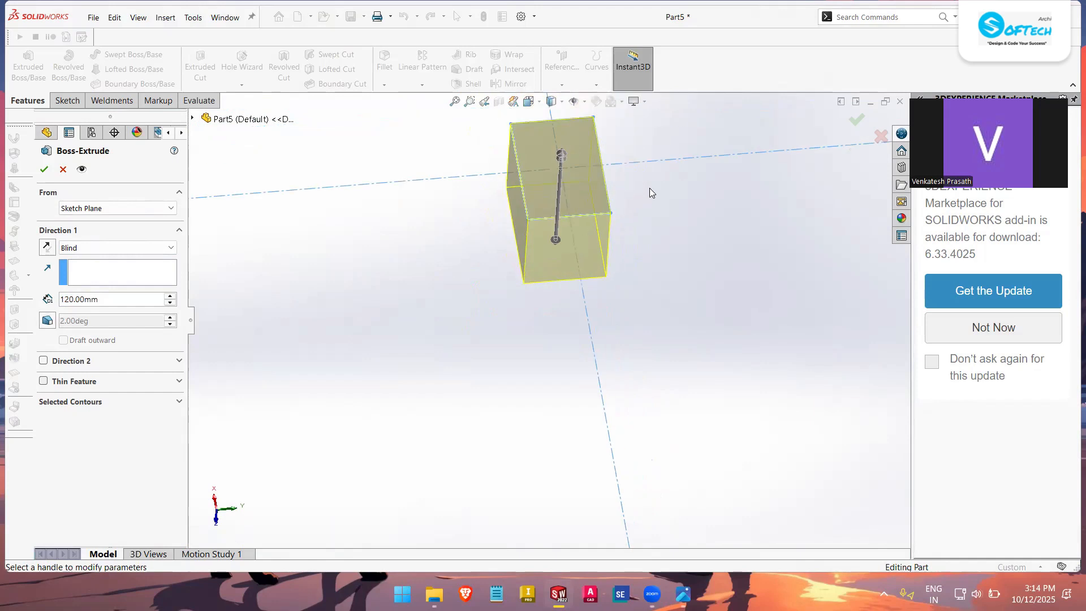
pyautogui.scroll(-5, 596, 168)
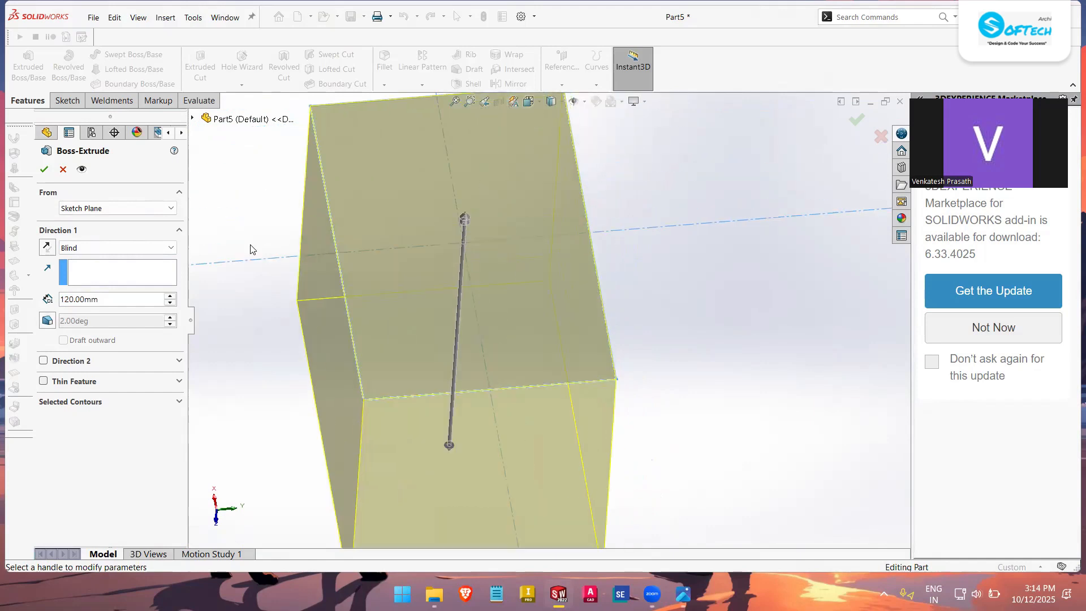
pyautogui.click(45, 170)
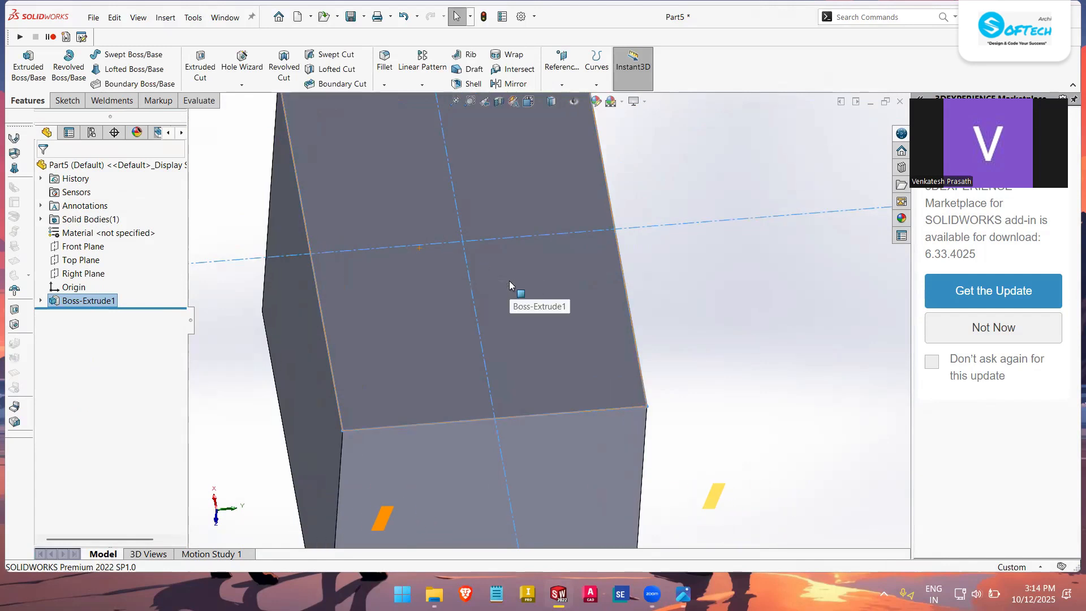
pyautogui.scroll(3, 509, 282)
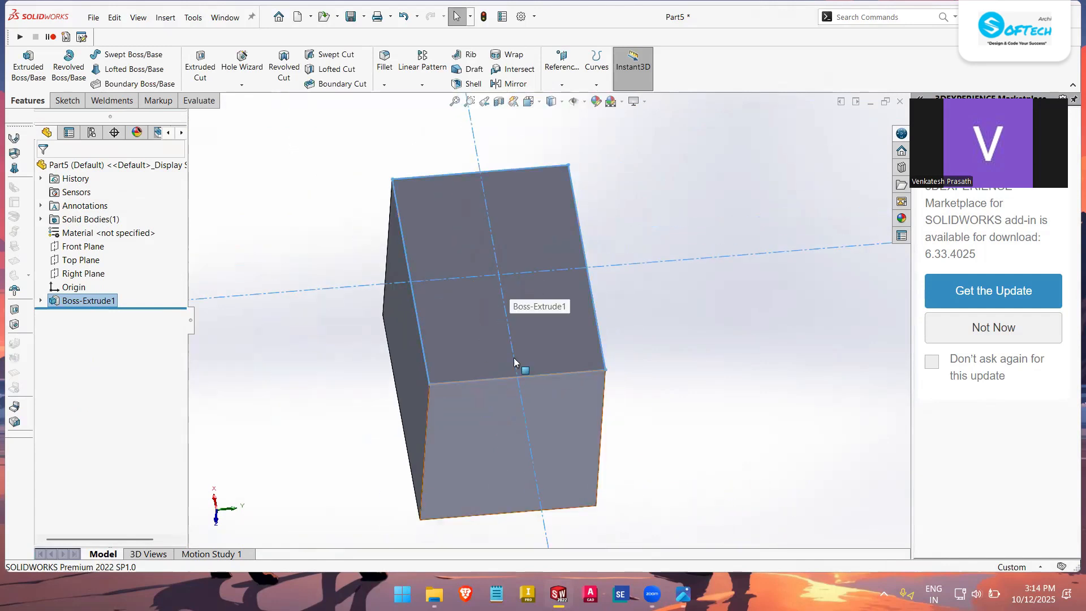
# Start a sketch on the boss's 150 by 100 mm end face.
pyautogui.click(491, 299)
pyautogui.click(67, 100)
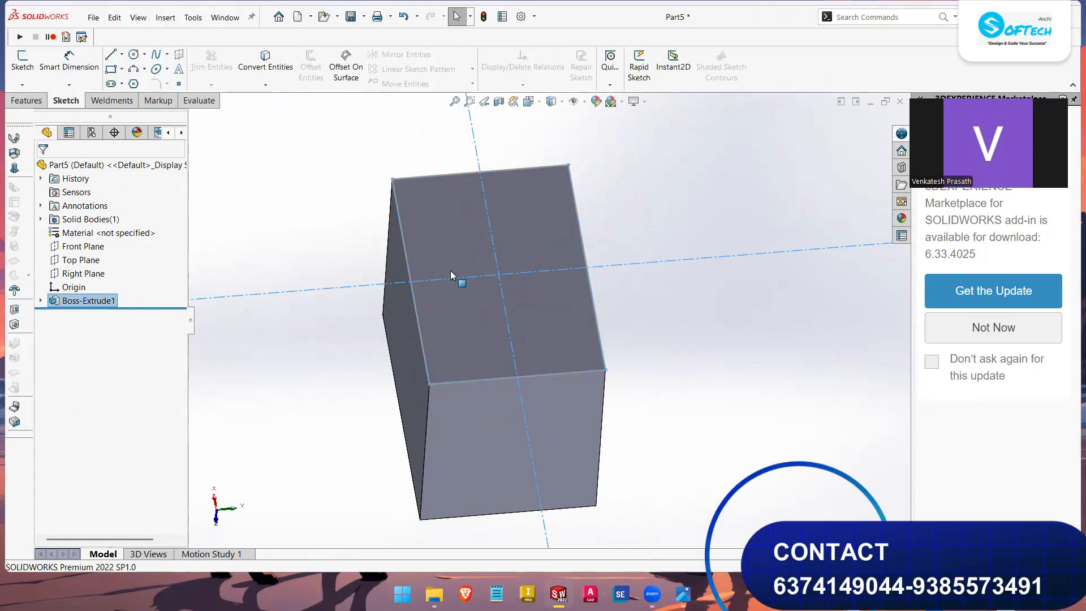
pyautogui.click(480, 328)
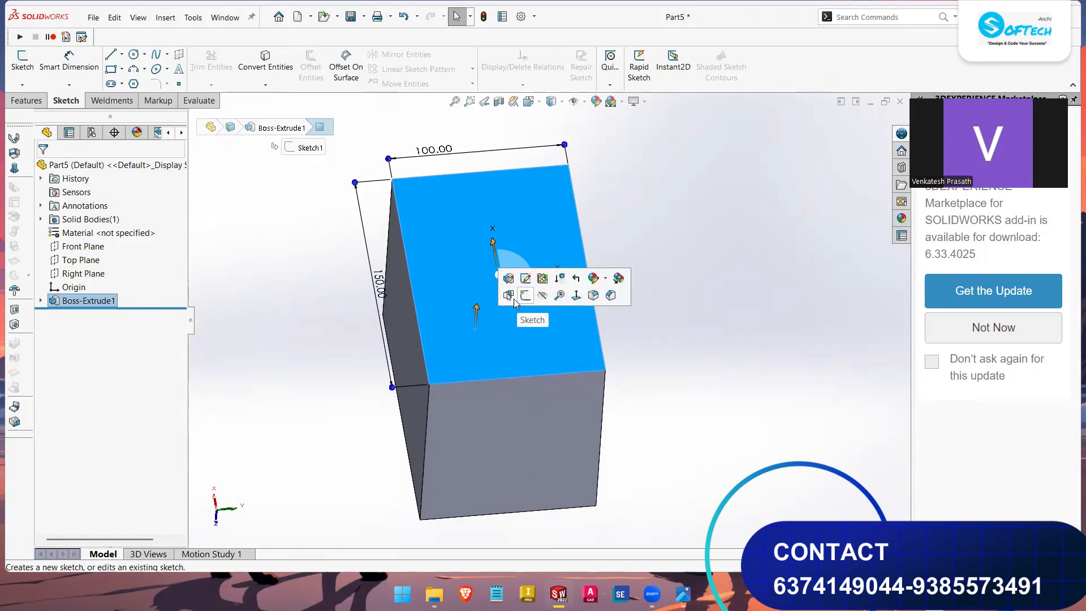
pyautogui.rightClick(539, 327)
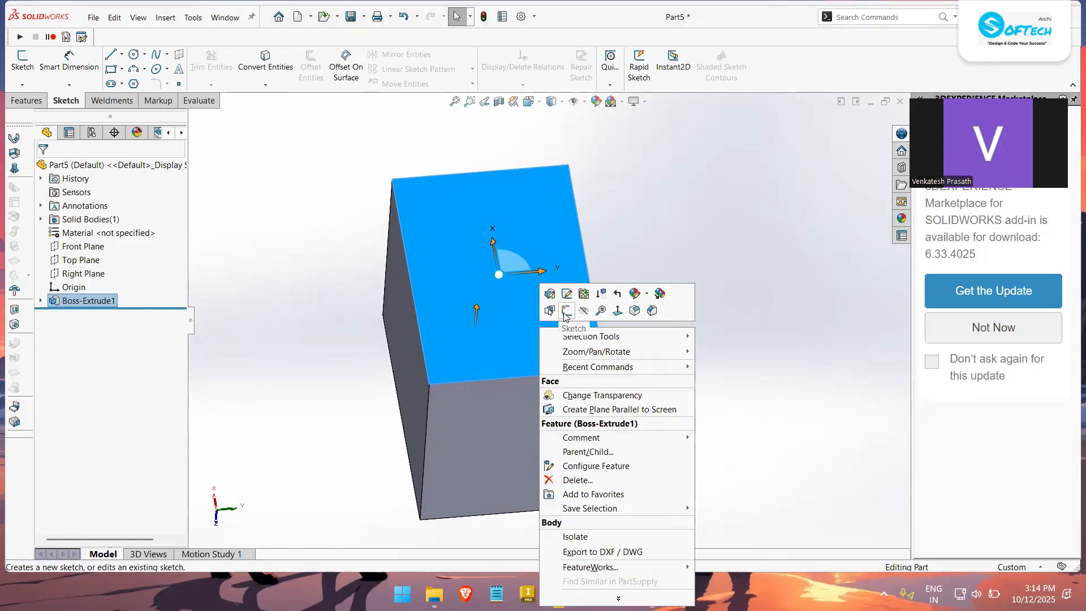
pyautogui.click(565, 311)
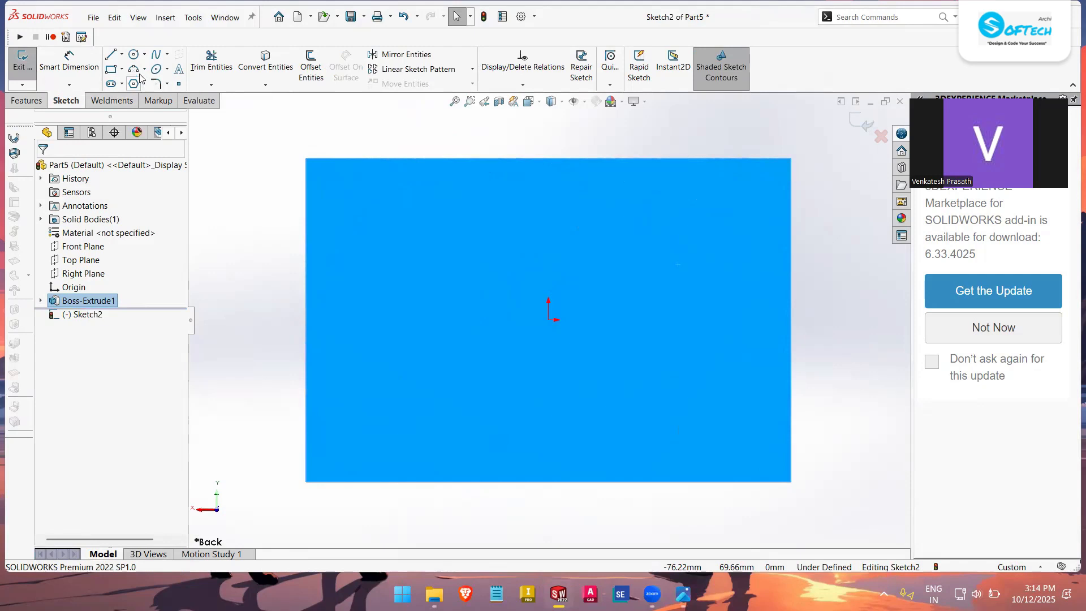
# Sketch a circle with a radius of about 35.6 mm centred on the origin of the end face.
pyautogui.click(134, 56)
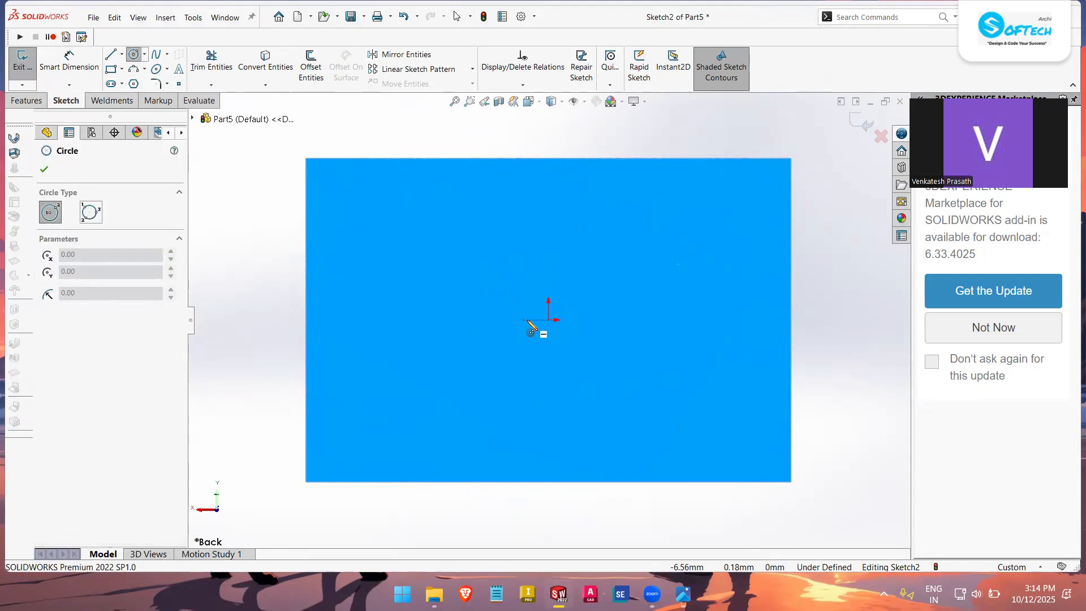
pyautogui.click(548, 320)
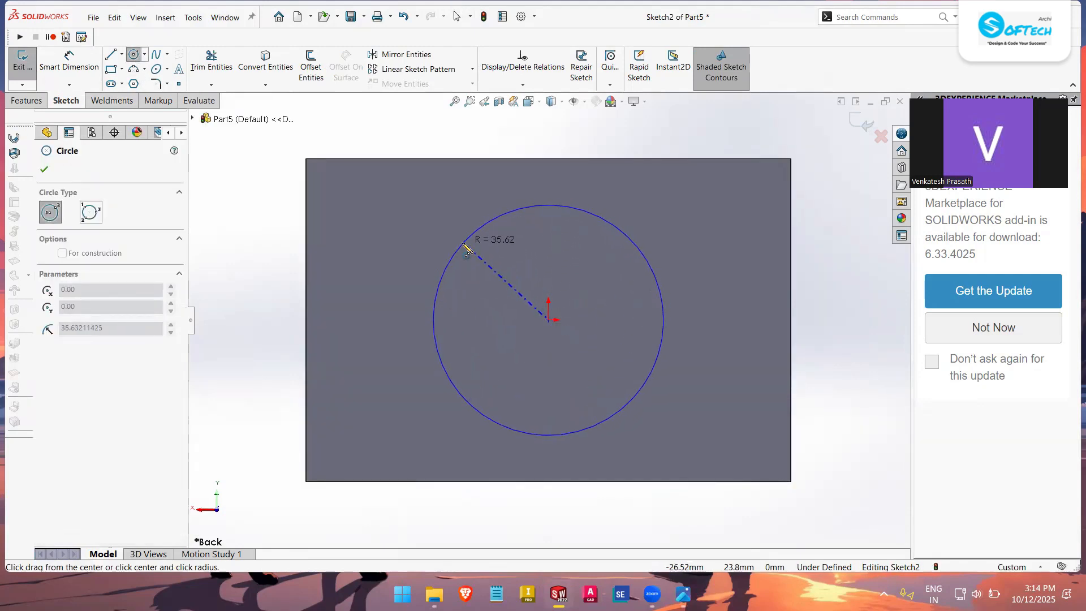
pyautogui.click(468, 240)
# Start an extruded cut from the circle and examine its preview through the block from the side.
pyautogui.moveTo(640, 315); pyautogui.dragTo(473, 341, button='middle')
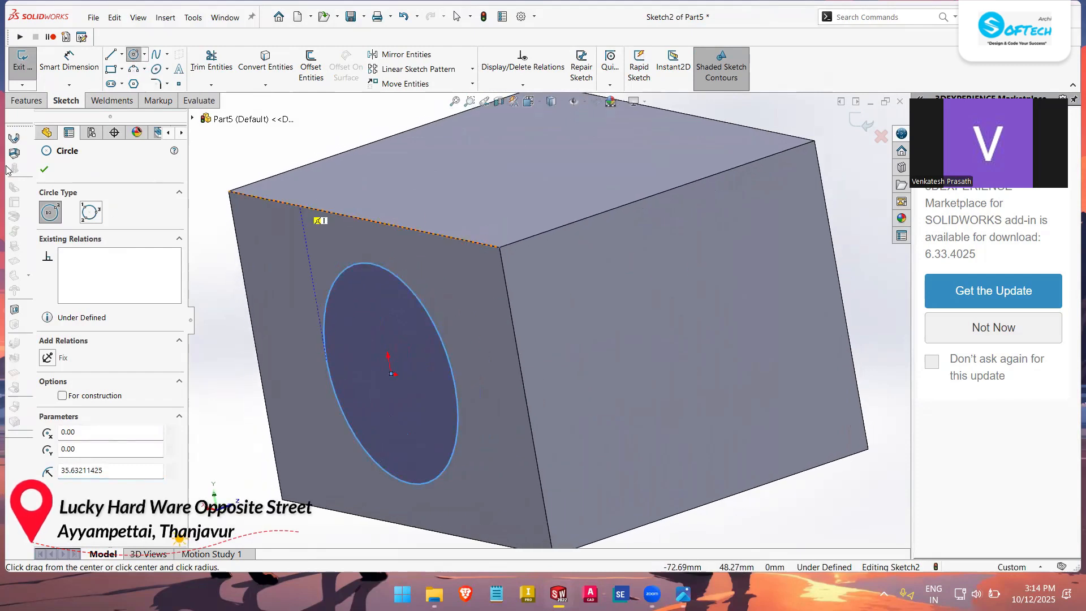
pyautogui.click(26, 100)
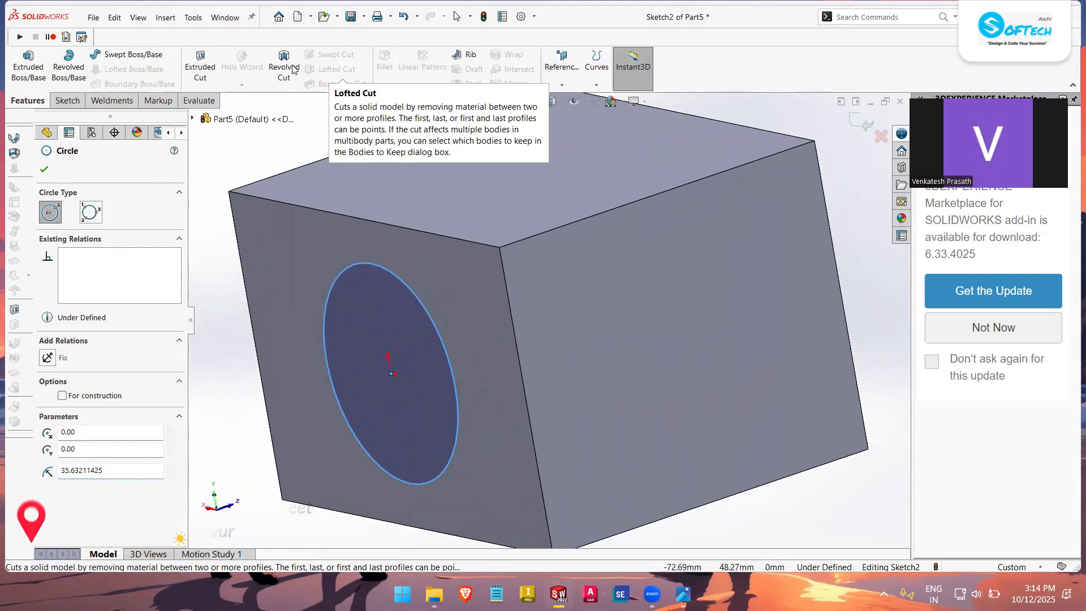
pyautogui.click(197, 72)
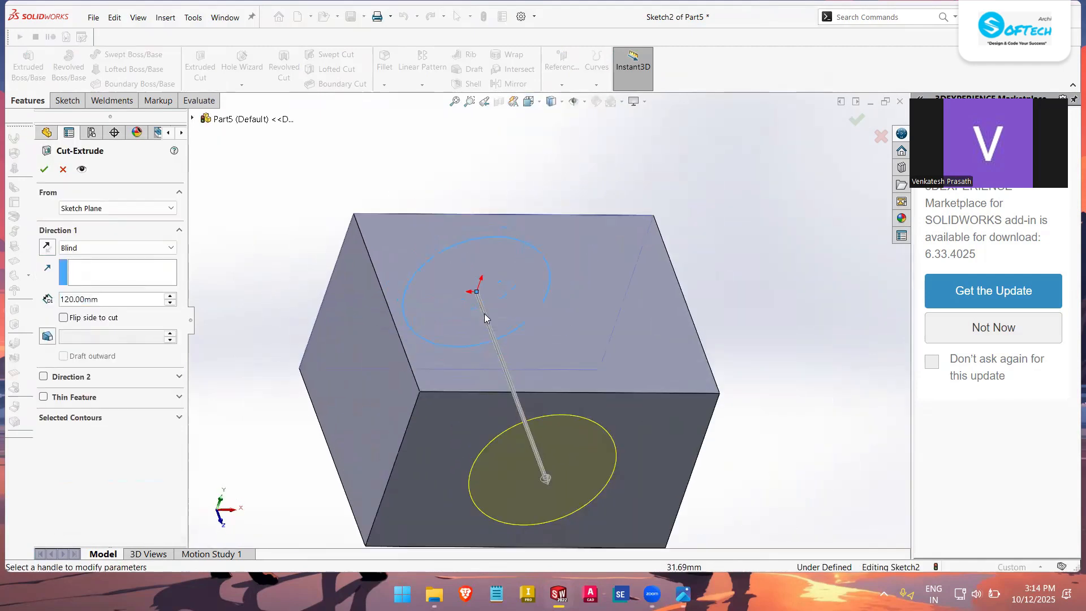
pyautogui.moveTo(552, 417); pyautogui.dragTo(648, 315, button='middle')
# Try starting the cut at a 10 mm offset, preview both offset directions, and restore the Sketch Plane start.
pyautogui.click(164, 208)
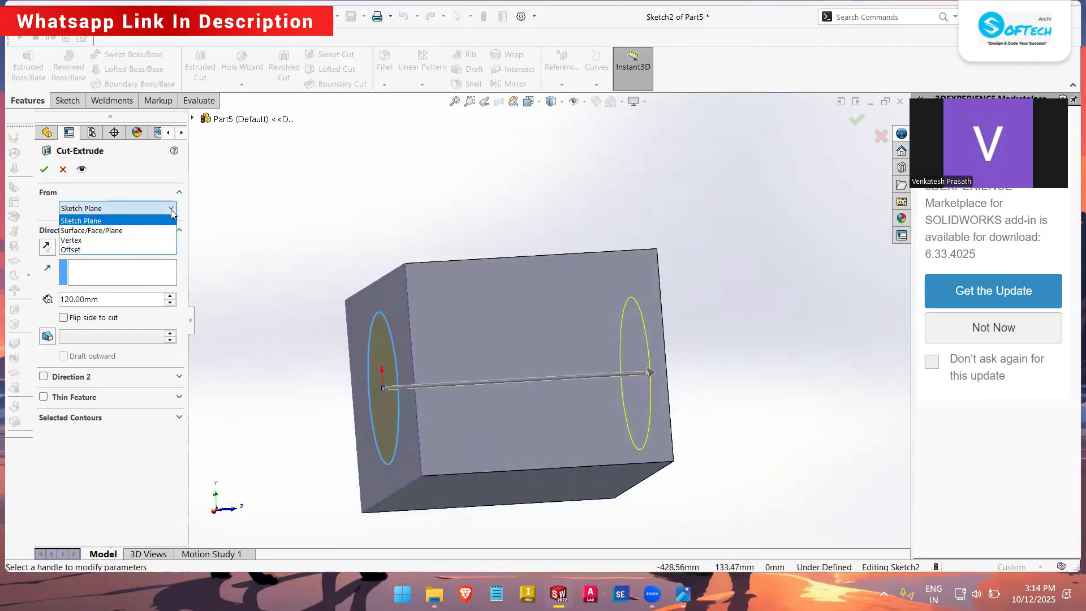
pyautogui.click(162, 250)
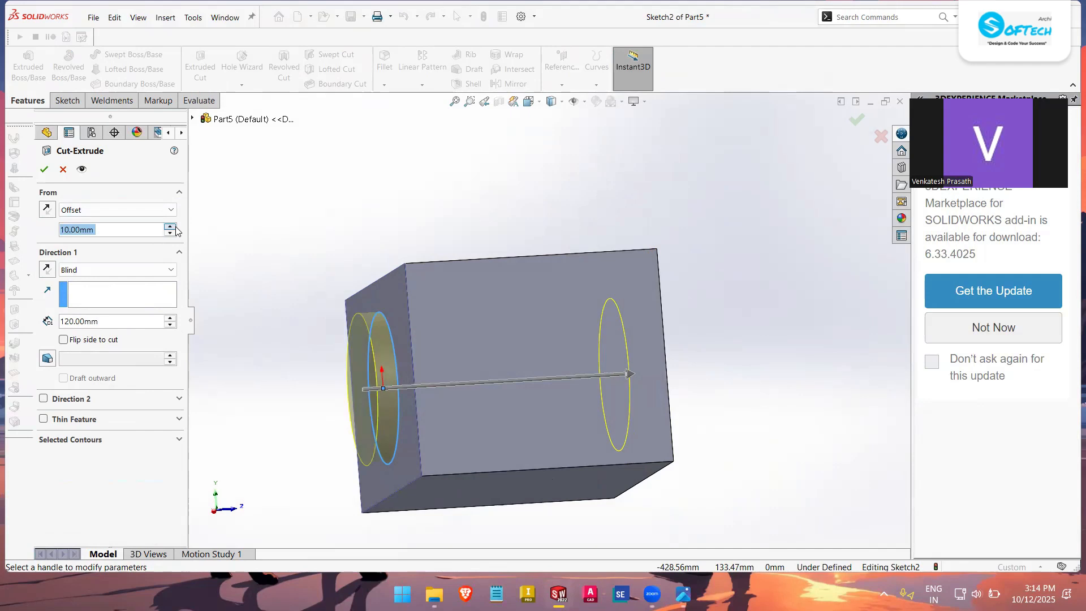
pyautogui.moveTo(406, 344); pyautogui.dragTo(401, 376, button='middle')
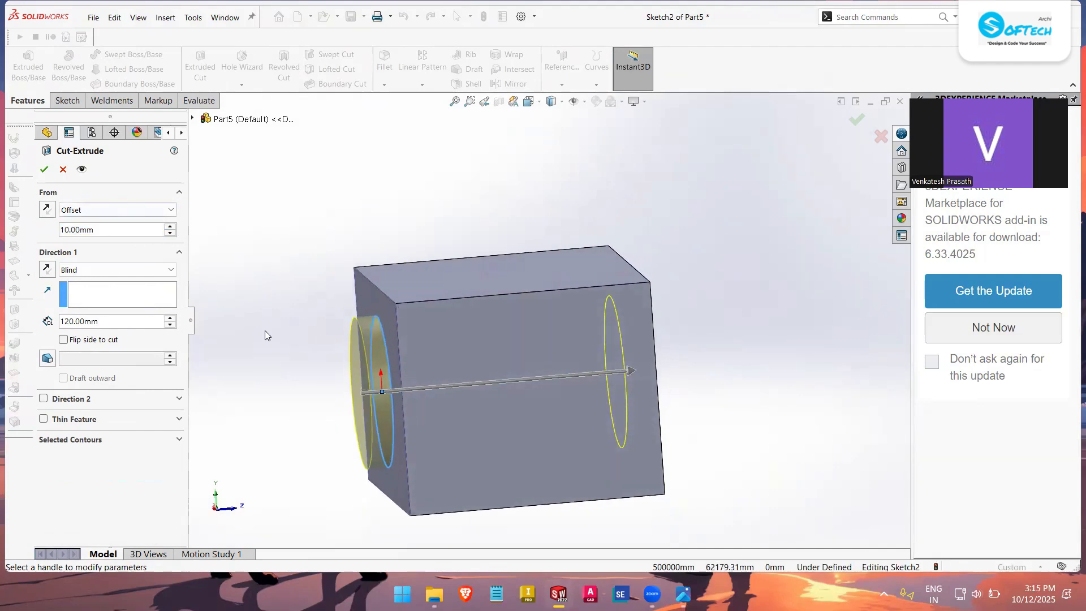
pyautogui.click(47, 210)
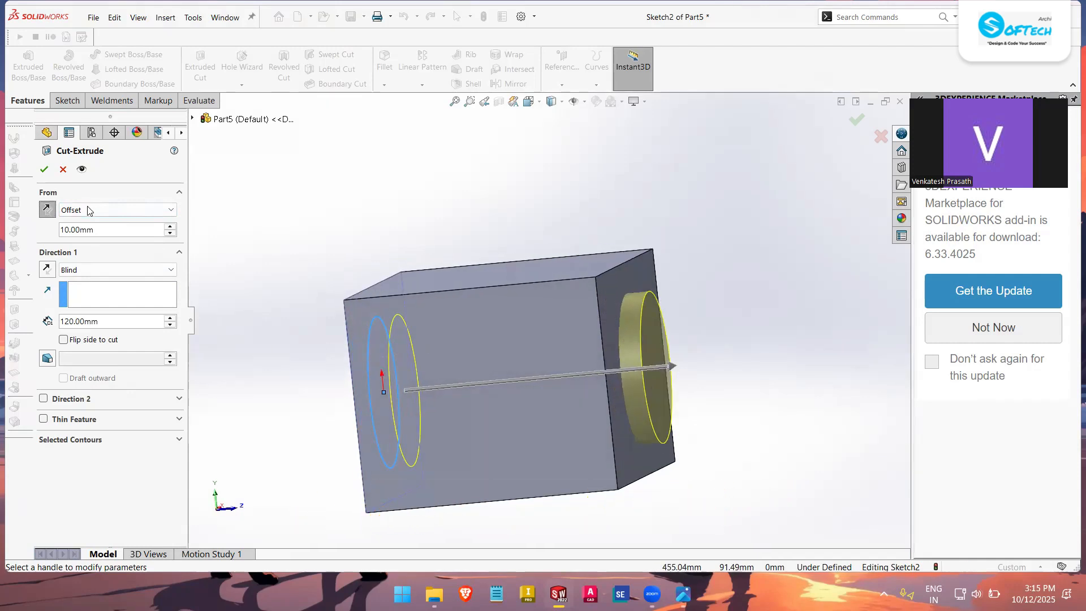
pyautogui.click(46, 214)
pyautogui.click(134, 211)
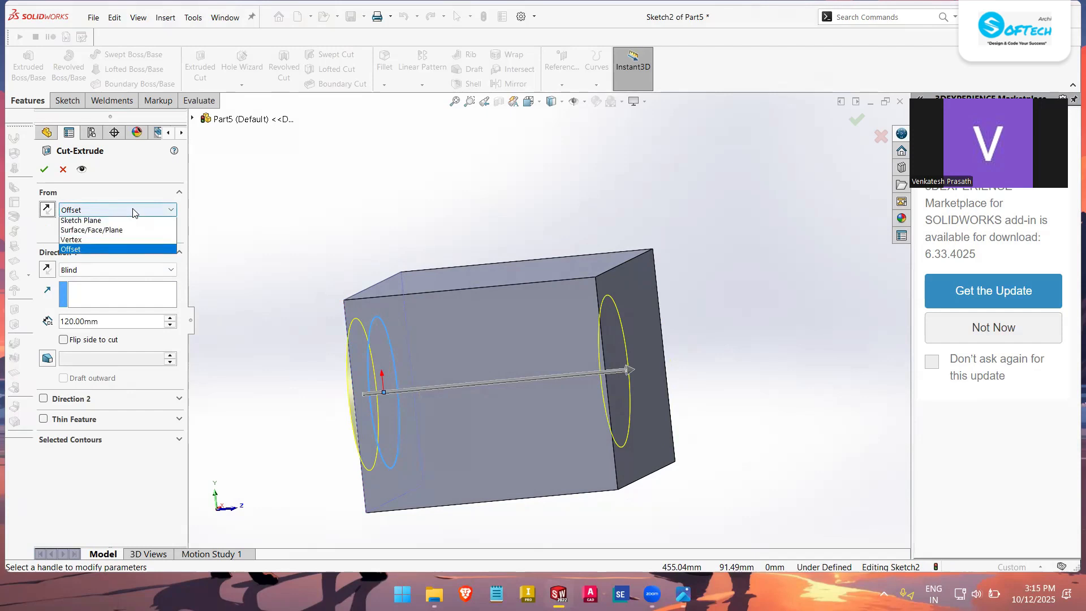
pyautogui.click(121, 222)
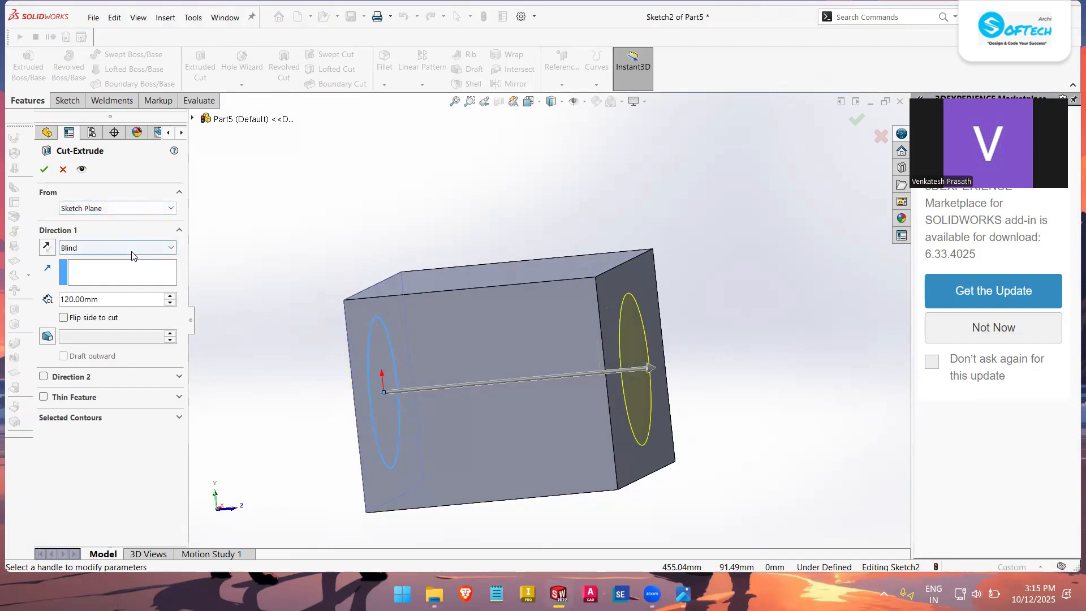
# Keep the cut Blind at 120 mm into the block, check its reversed direction, and finish the circular hole.
pyautogui.click(132, 248)
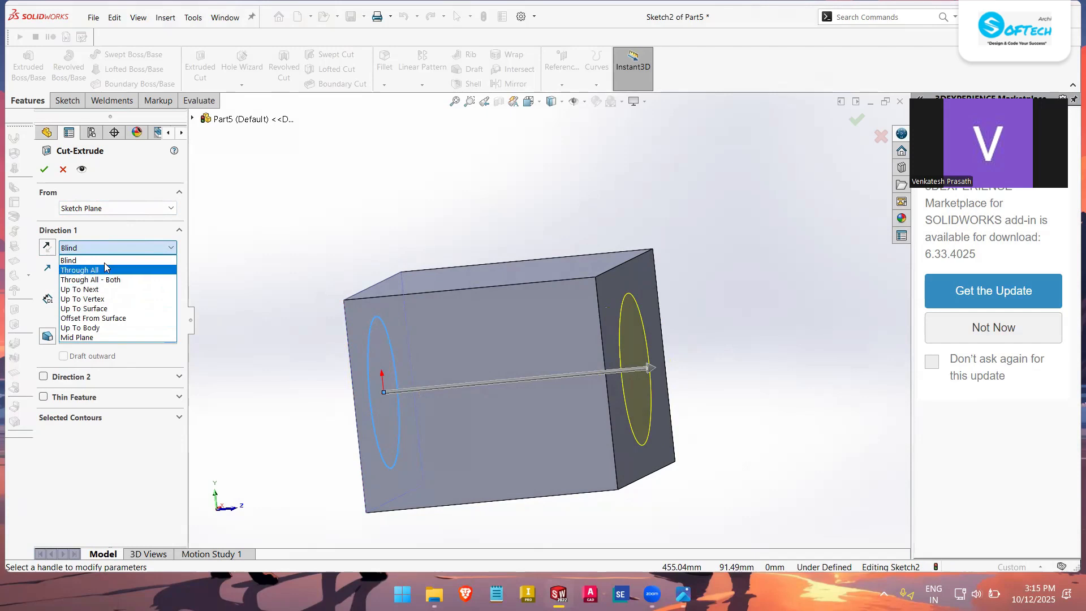
pyautogui.click(161, 259)
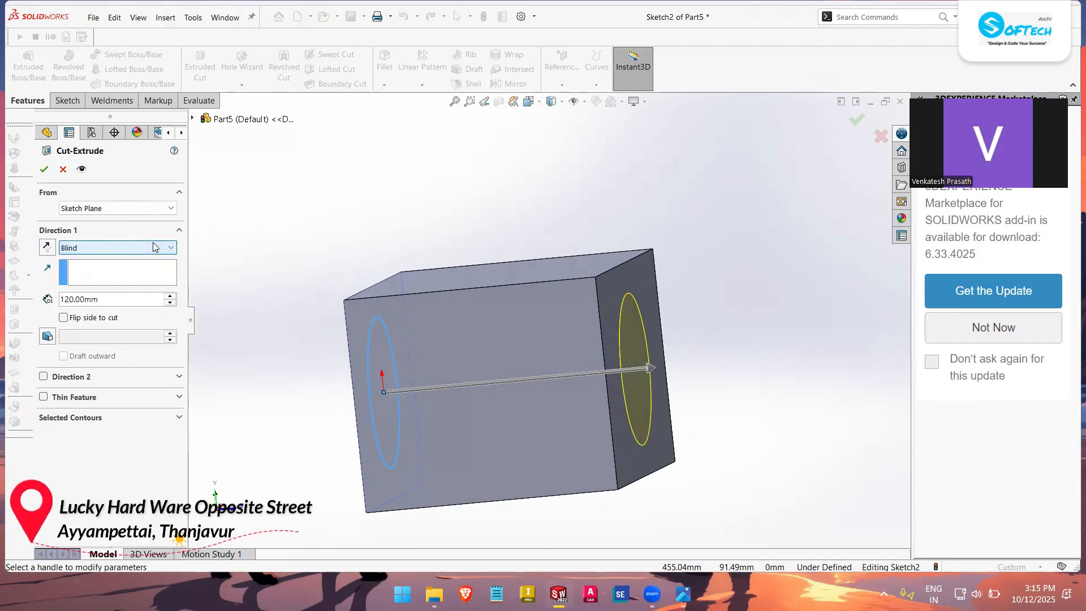
pyautogui.click(48, 249)
pyautogui.click(48, 248)
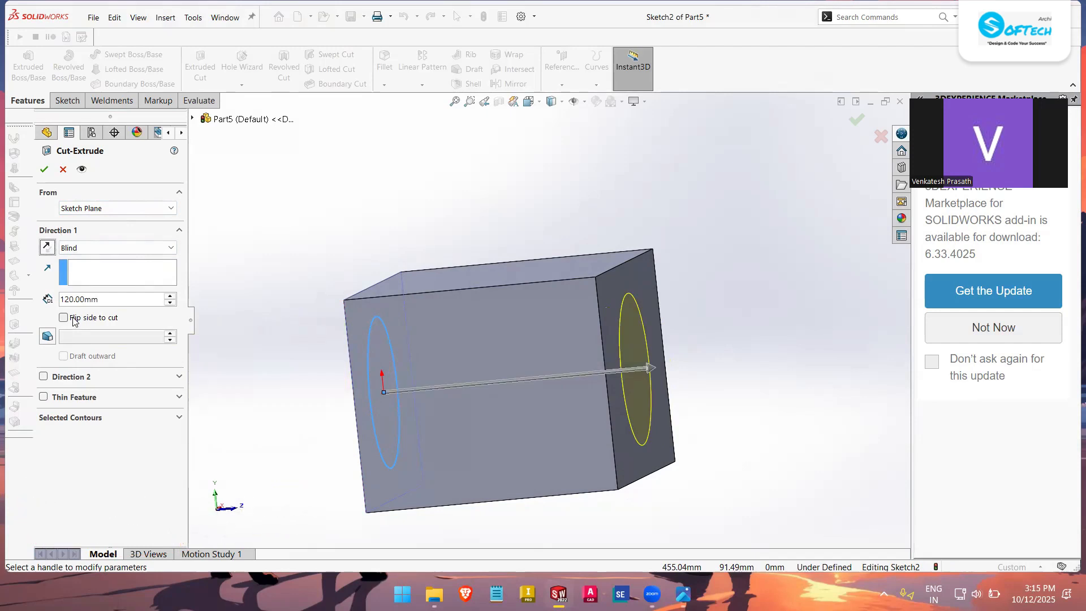
pyautogui.click(44, 169)
pyautogui.moveTo(696, 376); pyautogui.dragTo(632, 334, button='middle')
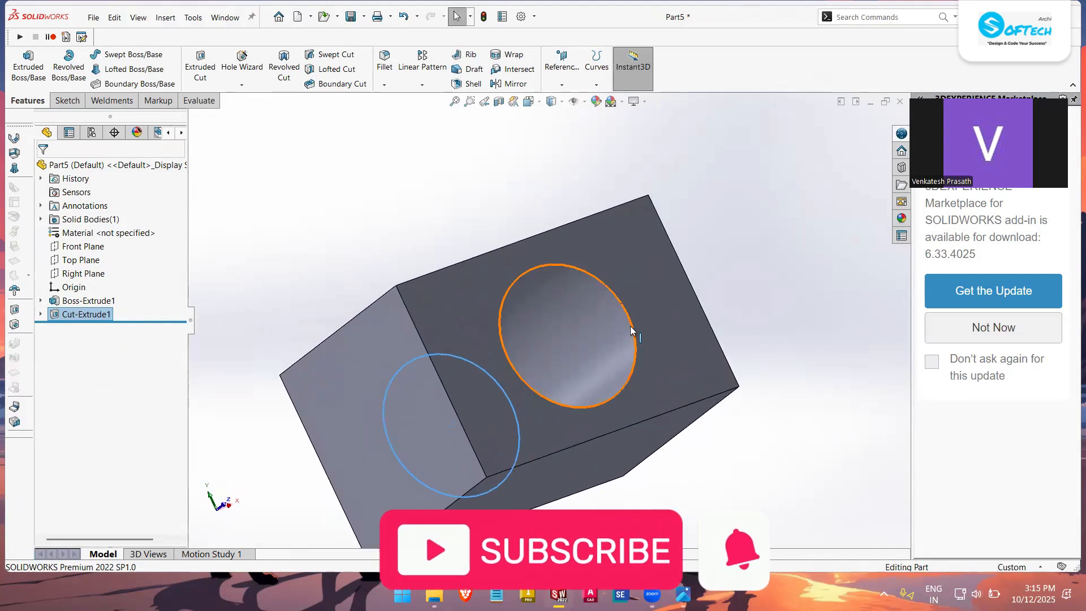